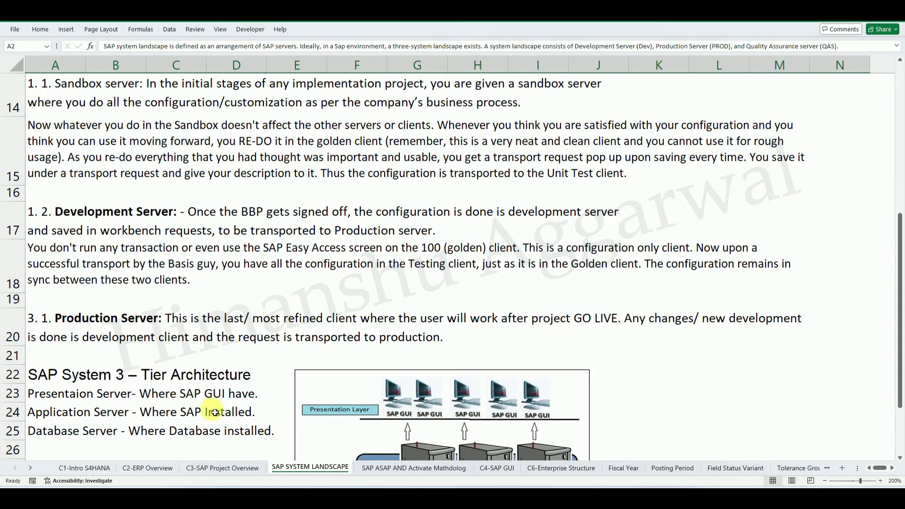
# Review the SAP SYSTEM LANDSCAPE sheet from the server definitions to the 3-tier architecture diagram, ending at its title.
pyautogui.moveTo(900, 285); pyautogui.dragTo(899, 145)
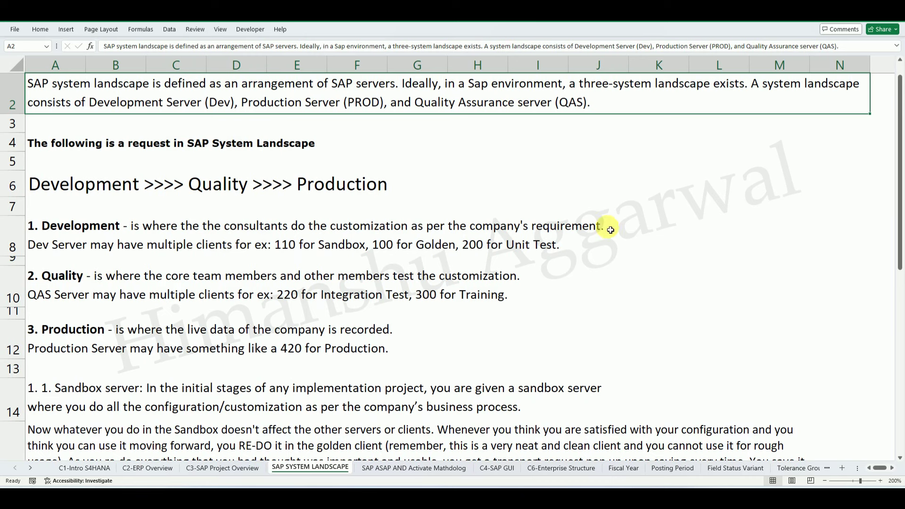
pyautogui.moveTo(900, 211); pyautogui.dragTo(900, 398)
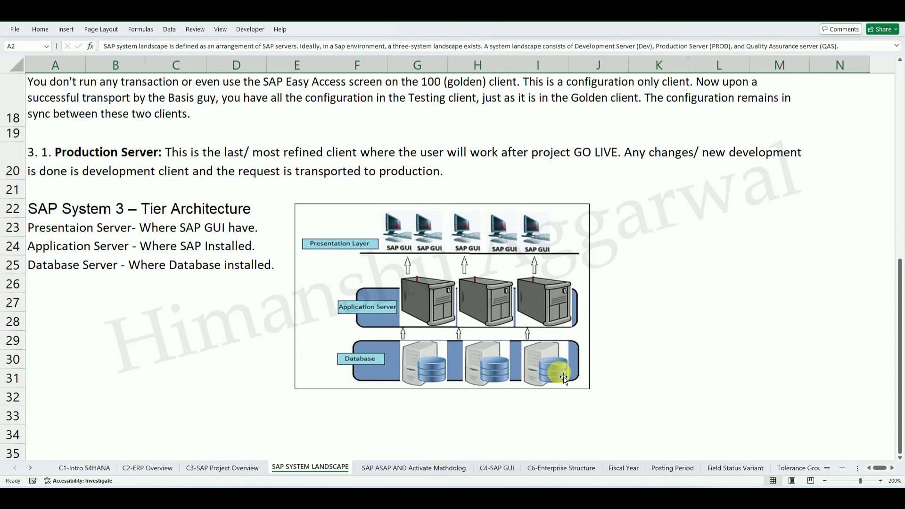
pyautogui.moveTo(900, 348); pyautogui.dragTo(900, 116)
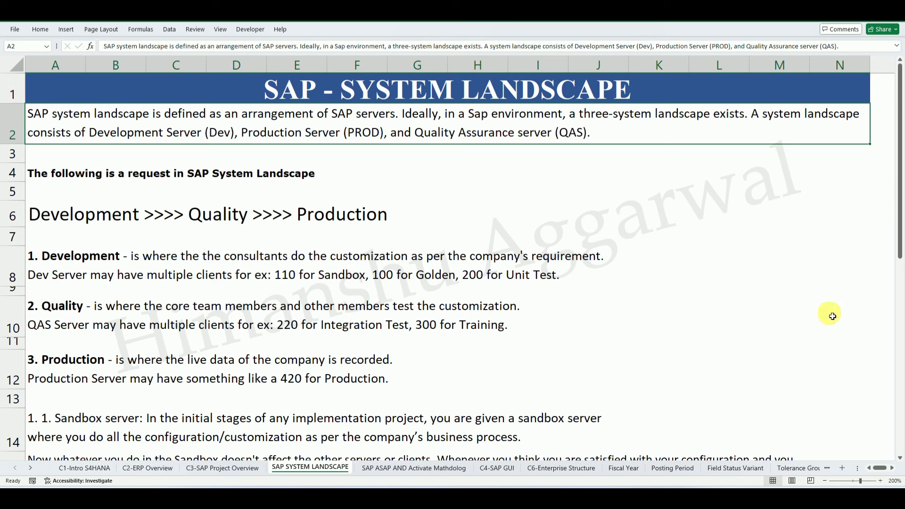
pyautogui.moveTo(900, 187); pyautogui.dragTo(900, 187)
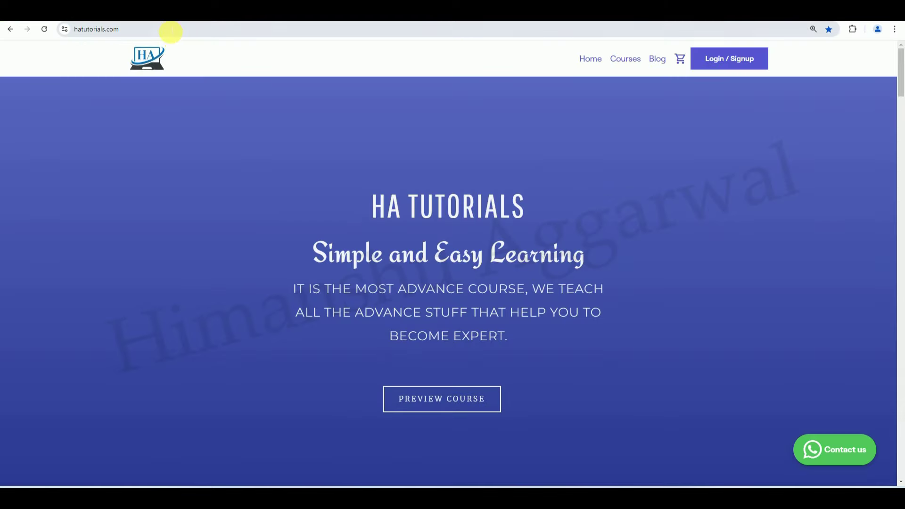
# Browse the course store on hatutorials.com in the browser and open the SAP S4HANA - Finance and Controlling course page.
pyautogui.click(170, 29)
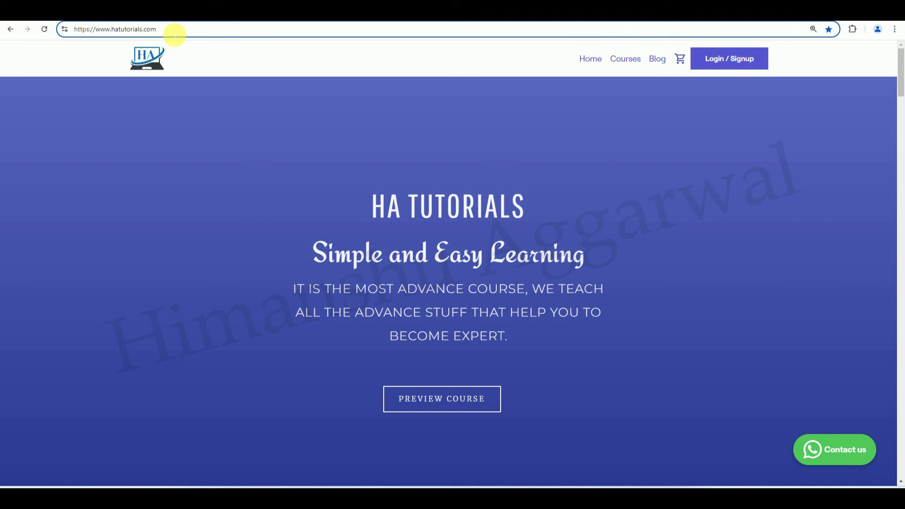
pyautogui.click(625, 60)
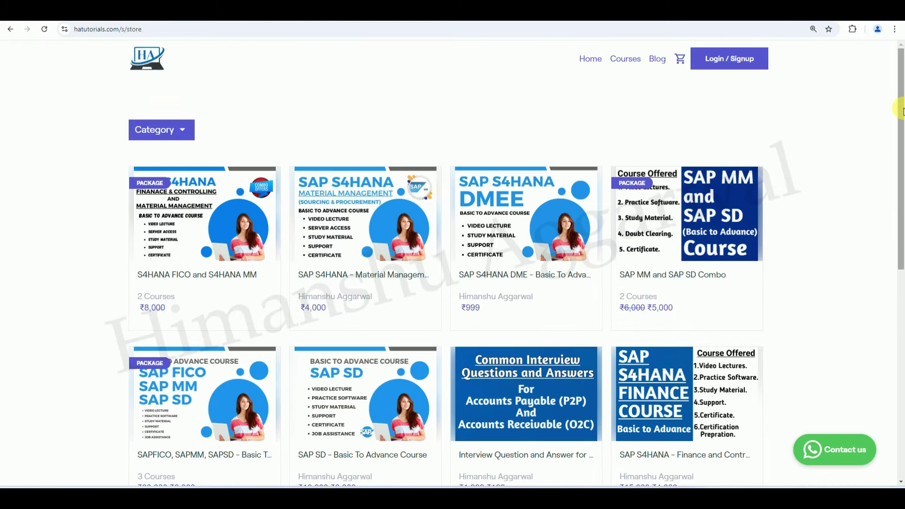
pyautogui.moveTo(898, 138)
pyautogui.mouseDown()
pyautogui.moveTo(900, 244)
pyautogui.moveTo(895, 145)
pyautogui.mouseUp()
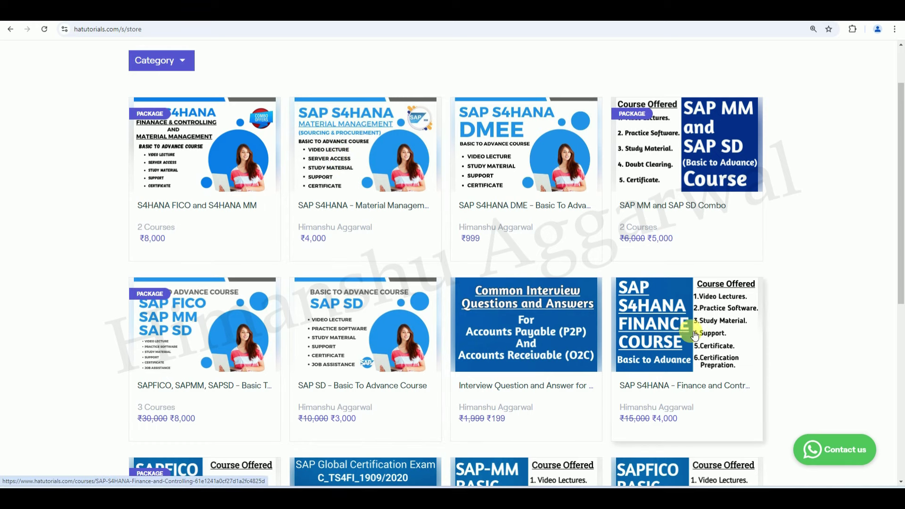
pyautogui.moveTo(900, 165); pyautogui.dragTo(900, 285)
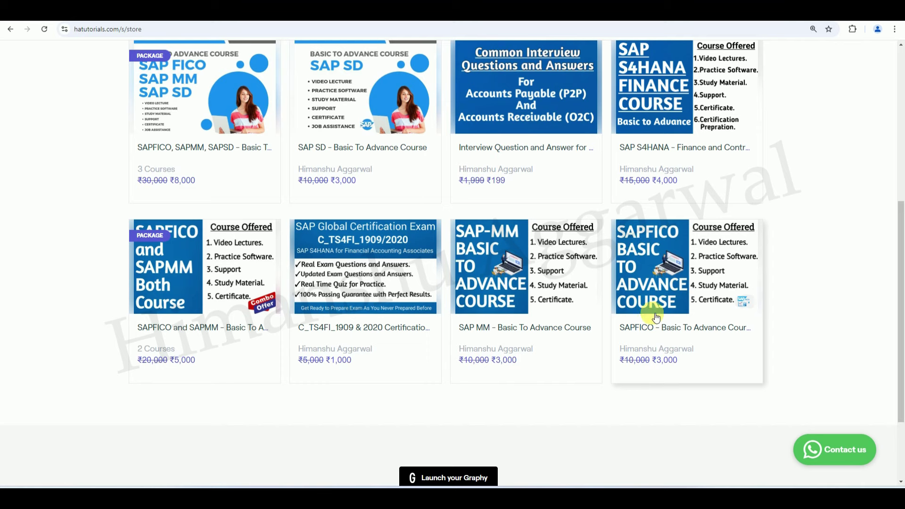
pyautogui.moveTo(900, 226); pyautogui.dragTo(899, 90)
pyautogui.scroll(-5, 787, 75)
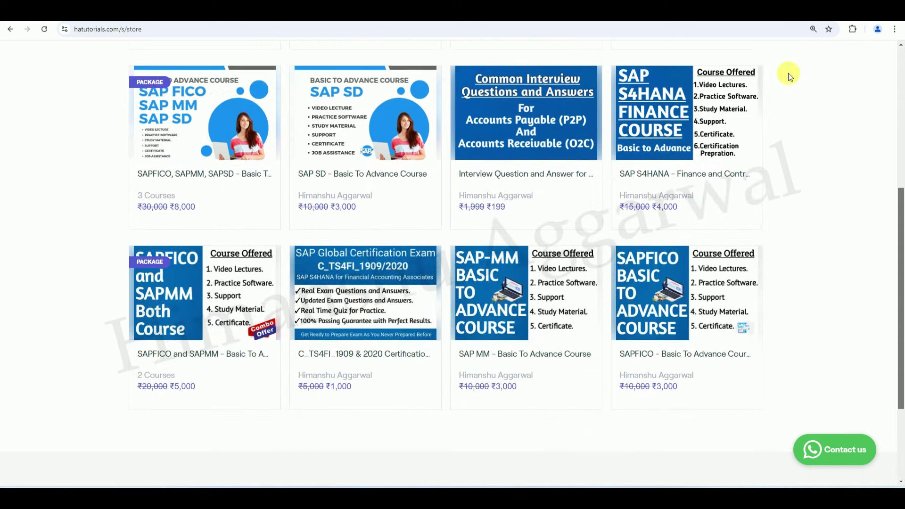
pyautogui.click(679, 136)
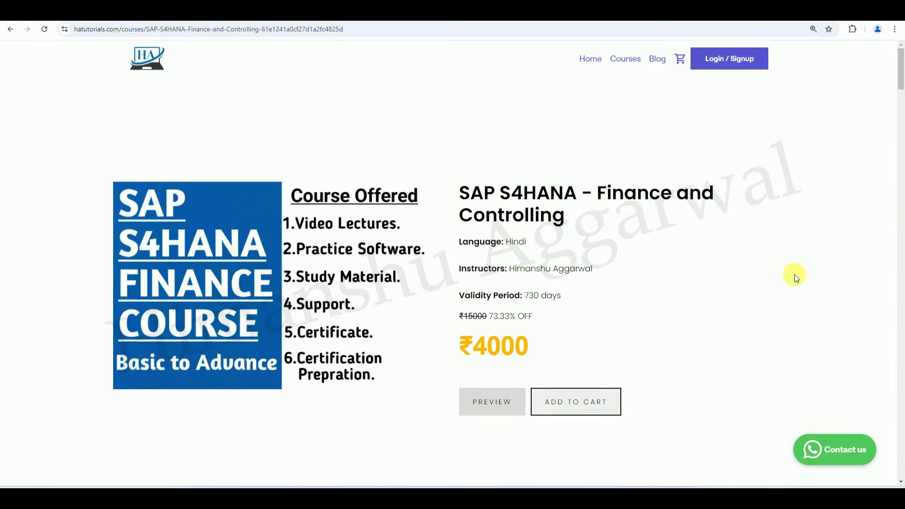
# Examine the Course Curriculum by expanding its sections up to Section-4 General Ledger Accounting, ending back at the course header.
pyautogui.moveTo(897, 66); pyautogui.dragTo(899, 108)
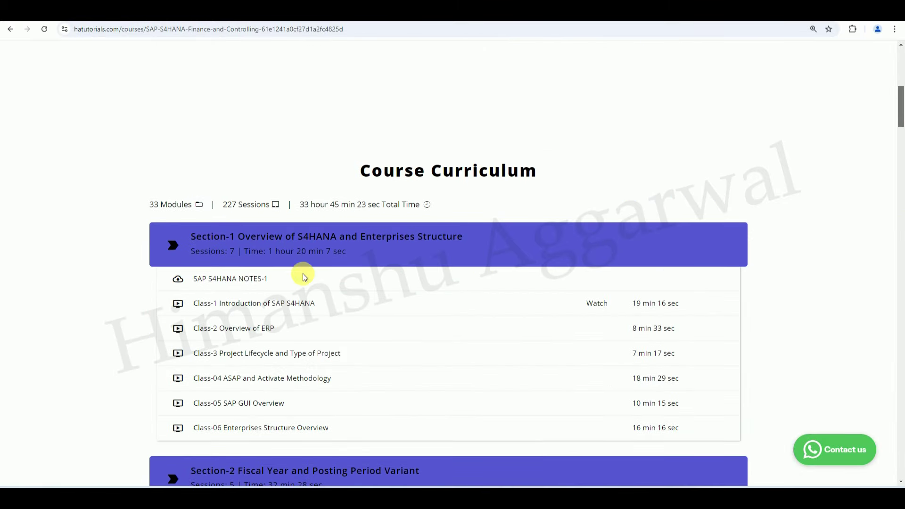
pyautogui.moveTo(901, 122); pyautogui.dragTo(899, 140)
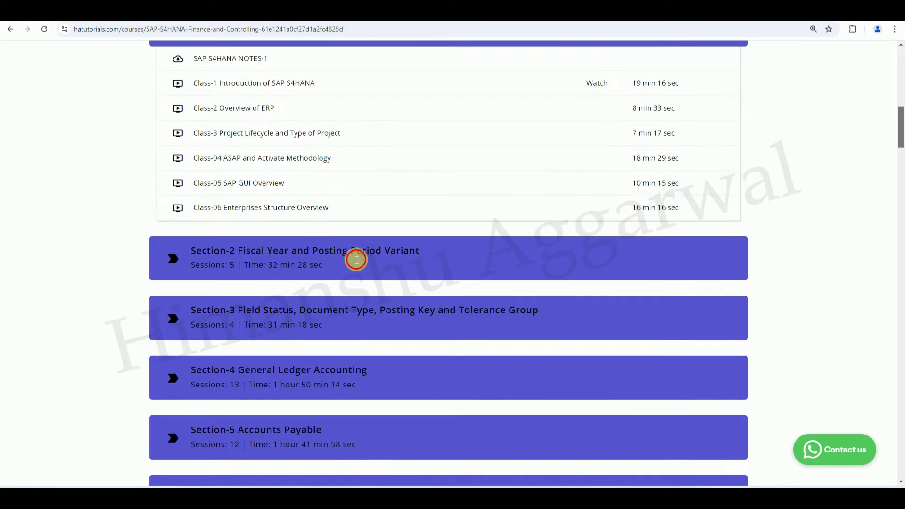
pyautogui.click(353, 259)
pyautogui.click(306, 283)
pyautogui.click(303, 307)
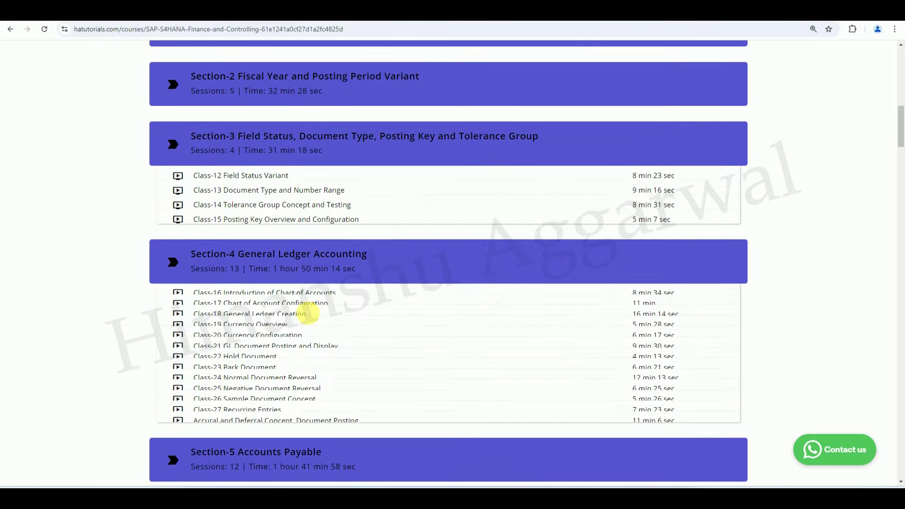
pyautogui.moveTo(900, 122); pyautogui.dragTo(900, 66)
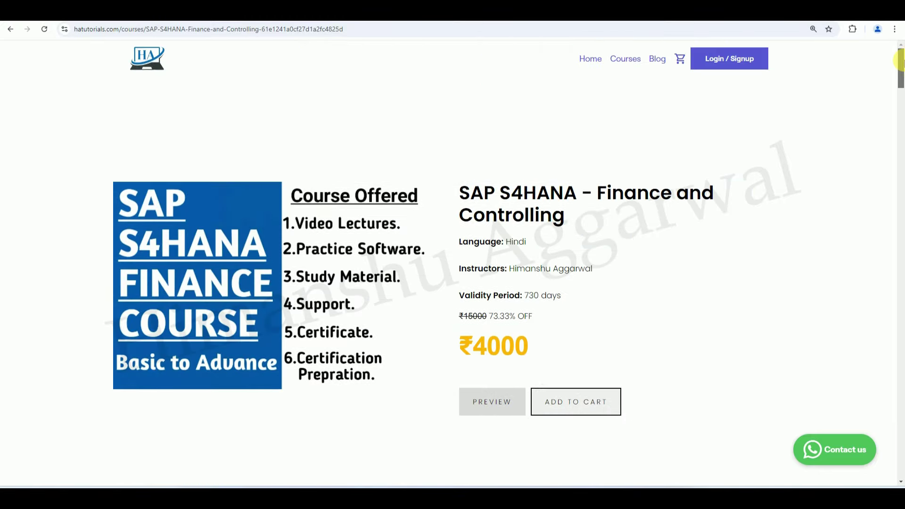
# View the website's Log In form and its Sign Up form, and close the form without registering.
pyautogui.click(732, 61)
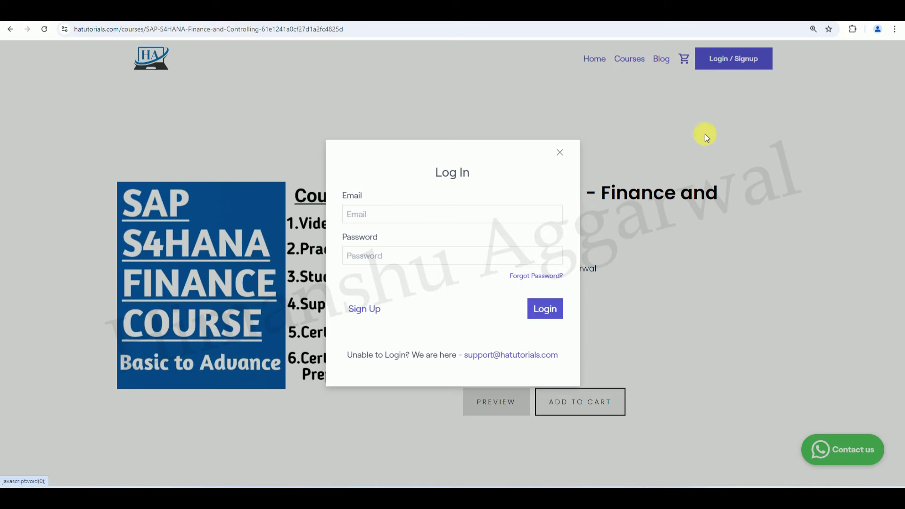
pyautogui.click(365, 314)
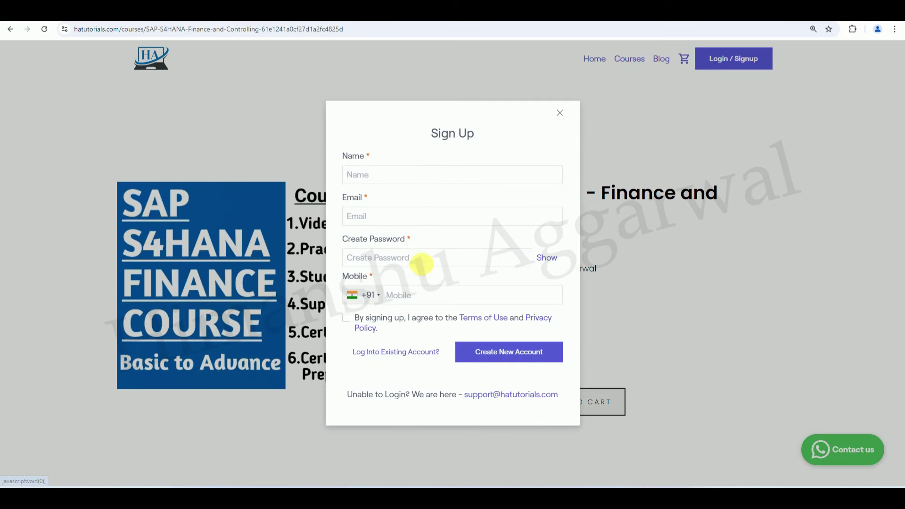
pyautogui.click(560, 113)
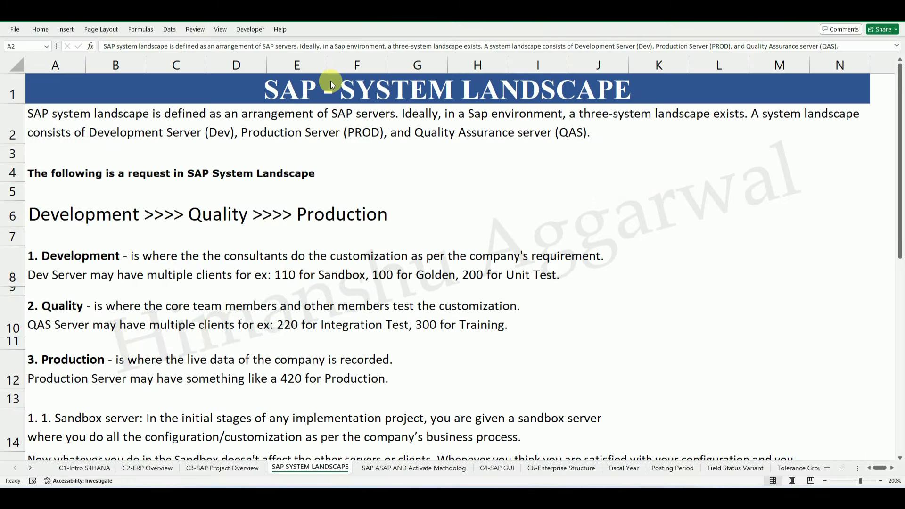
# Select the title cell in the Excel sheet and move the SAP Logon 770 window clear of the Development >>>> Quality >>>> Production line.
pyautogui.click(313, 90)
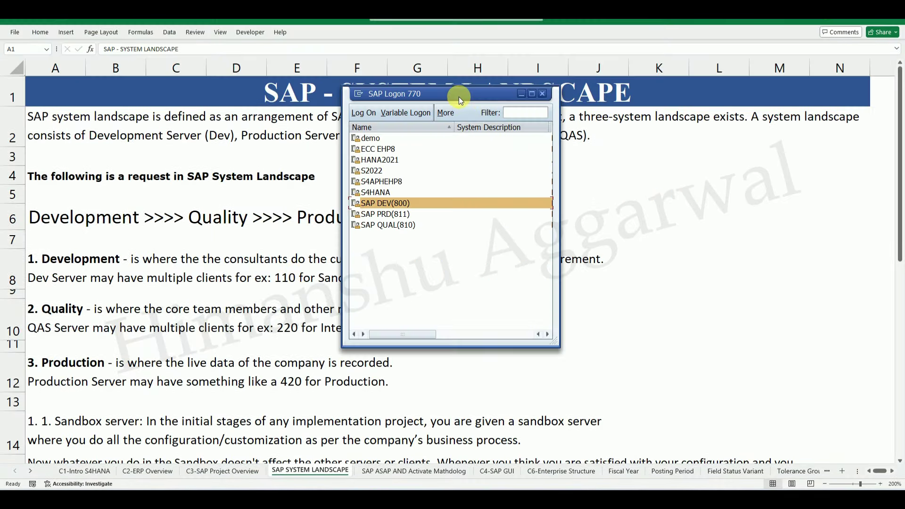
pyautogui.moveTo(460, 97); pyautogui.dragTo(541, 114)
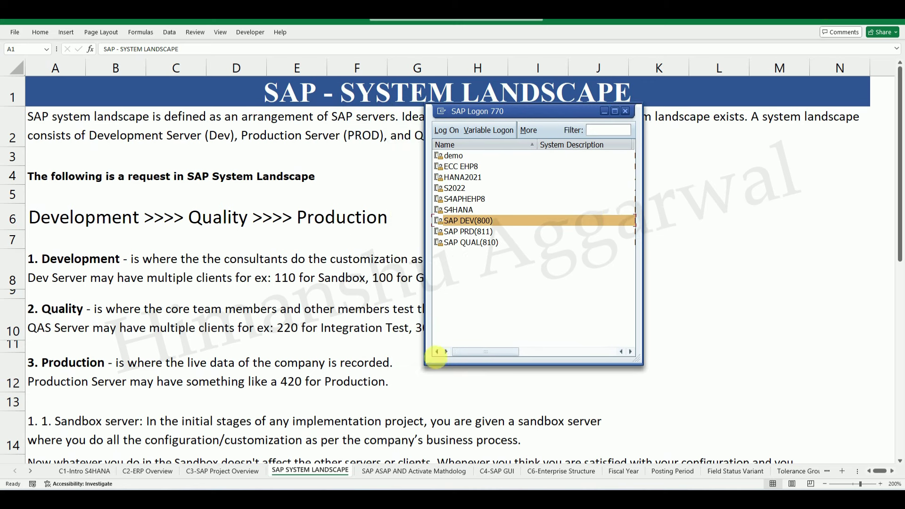
pyautogui.moveTo(533, 113); pyautogui.dragTo(597, 137)
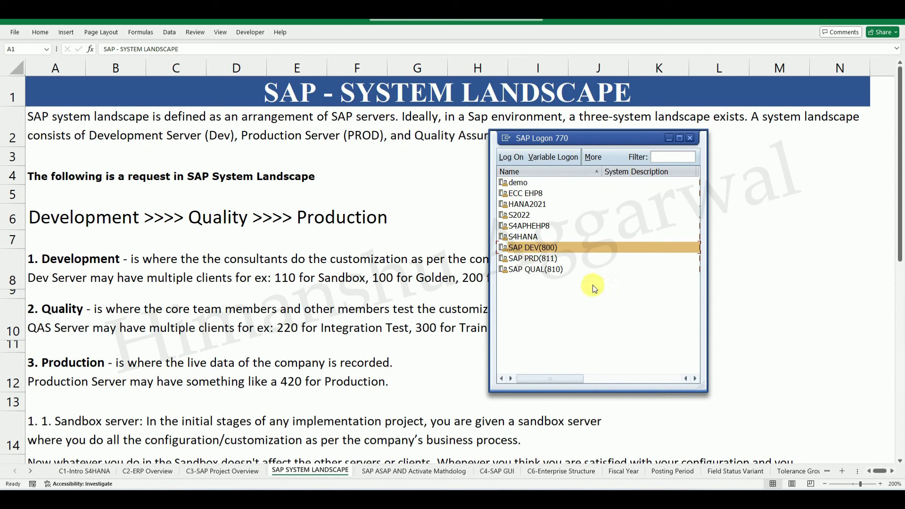
# Point out the SAP PRD(811), SAP QUAL(810) and SAP DEV(800) connections in SAP Logon by selecting each, ending on SAP DEV(800).
pyautogui.click(539, 262)
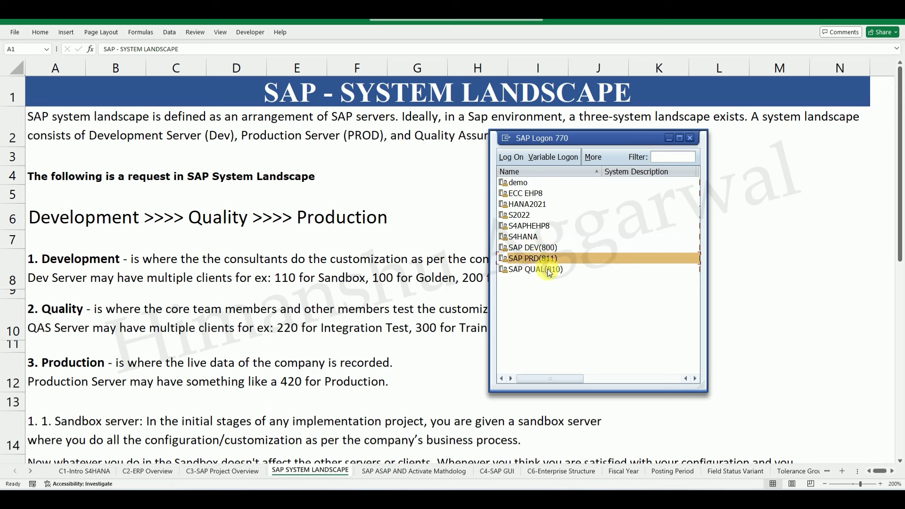
pyautogui.click(539, 272)
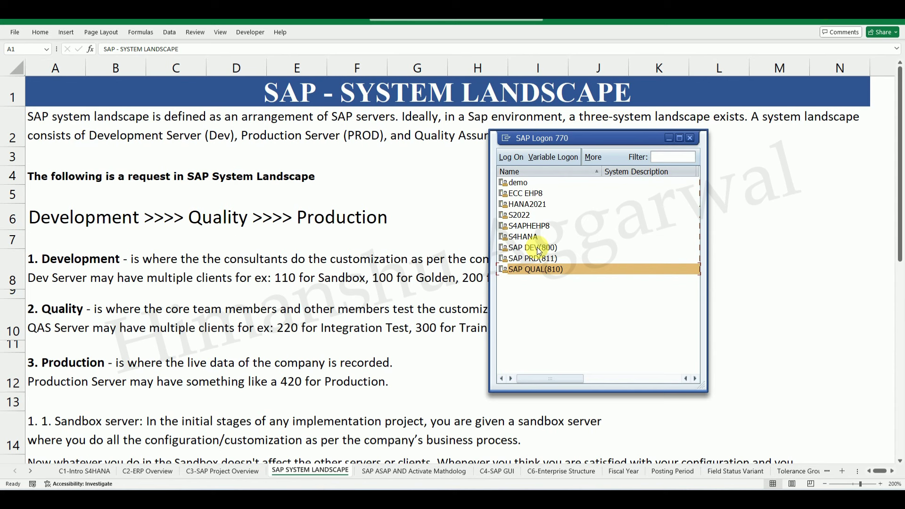
pyautogui.click(538, 248)
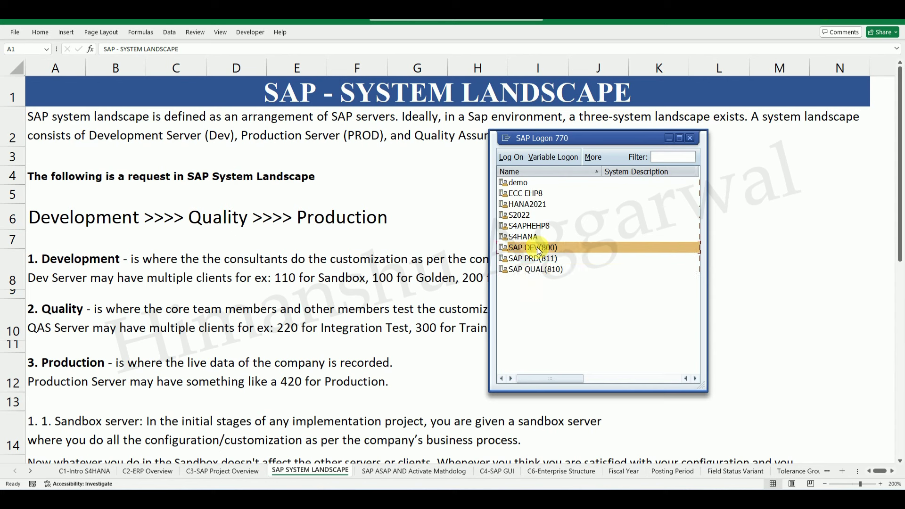
pyautogui.click(559, 269)
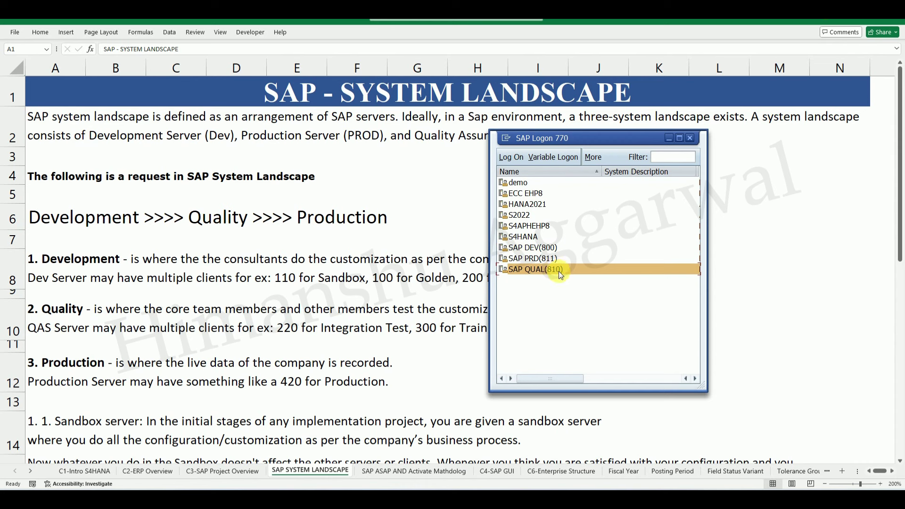
pyautogui.click(549, 259)
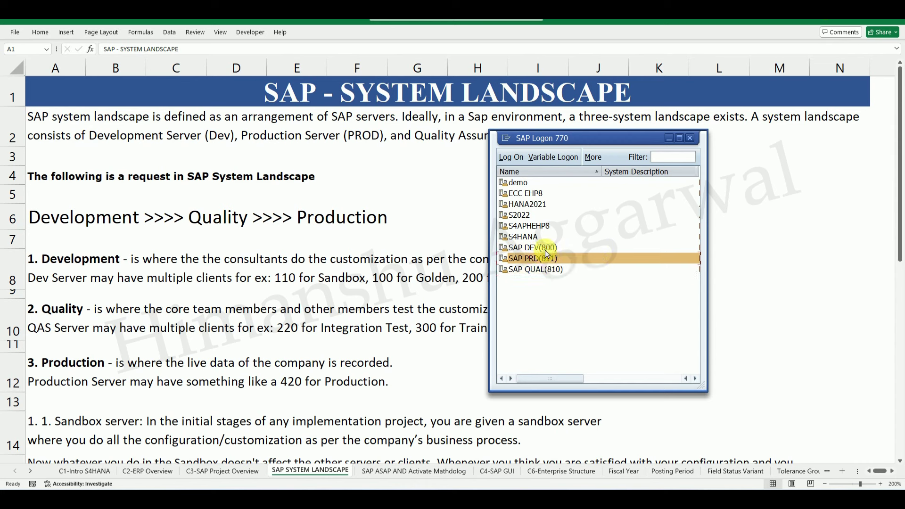
pyautogui.click(544, 248)
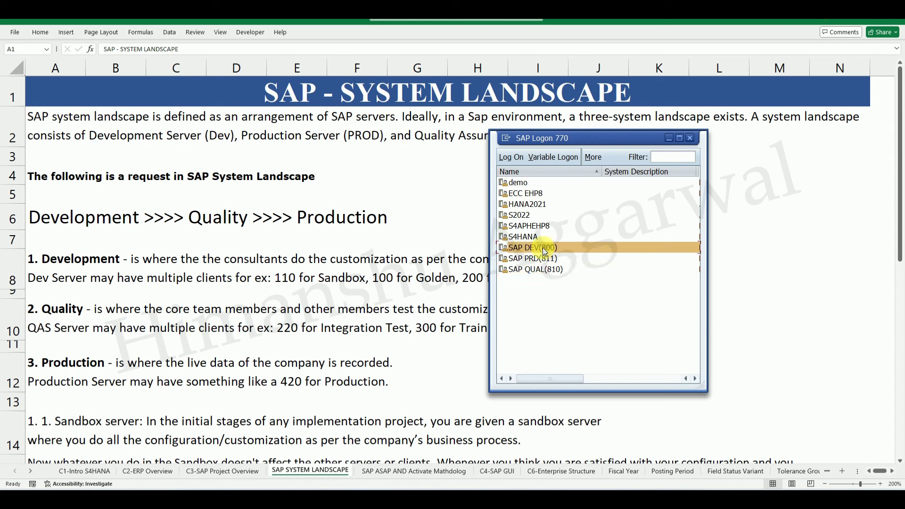
# Log on to the SAP DEV(800) system with the user name and account password.
pyautogui.doubleClick(542, 247)
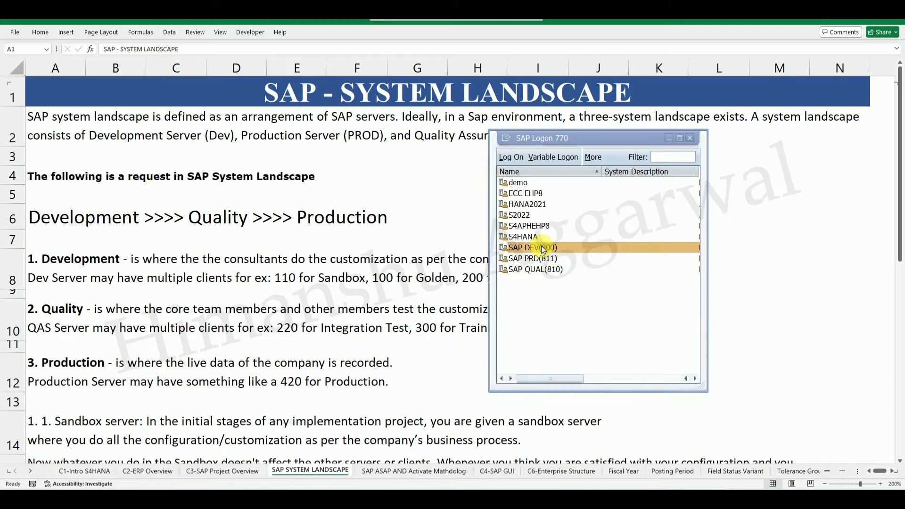
pyautogui.click(133, 118)
pyautogui.click(125, 128)
pyautogui.click(130, 129)
pyautogui.write('********')
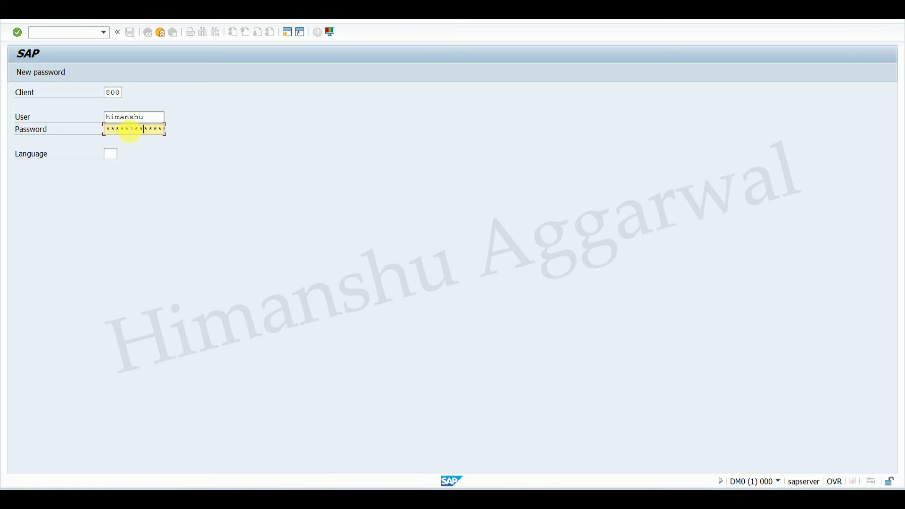
pyautogui.press('Return')
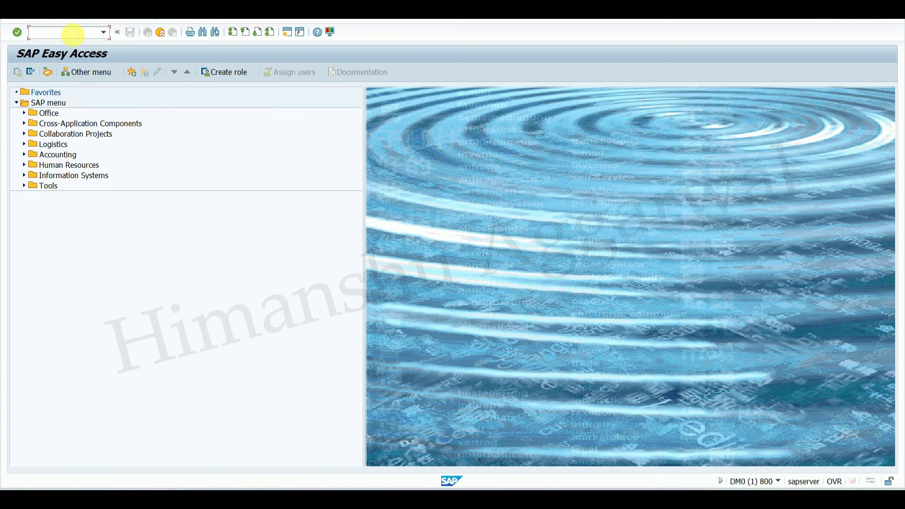
# Run transaction spro and display the SAP Reference IMG.
pyautogui.write('spro')
pyautogui.press('Return')
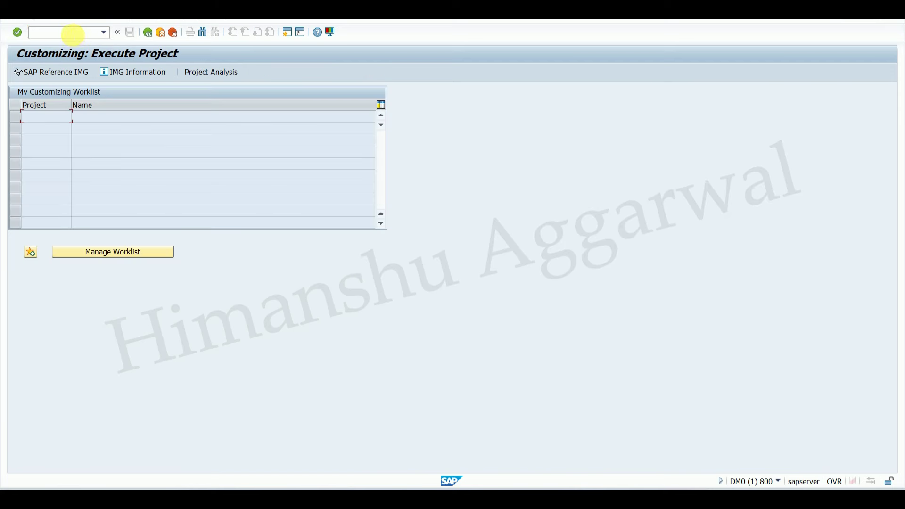
pyautogui.click(66, 73)
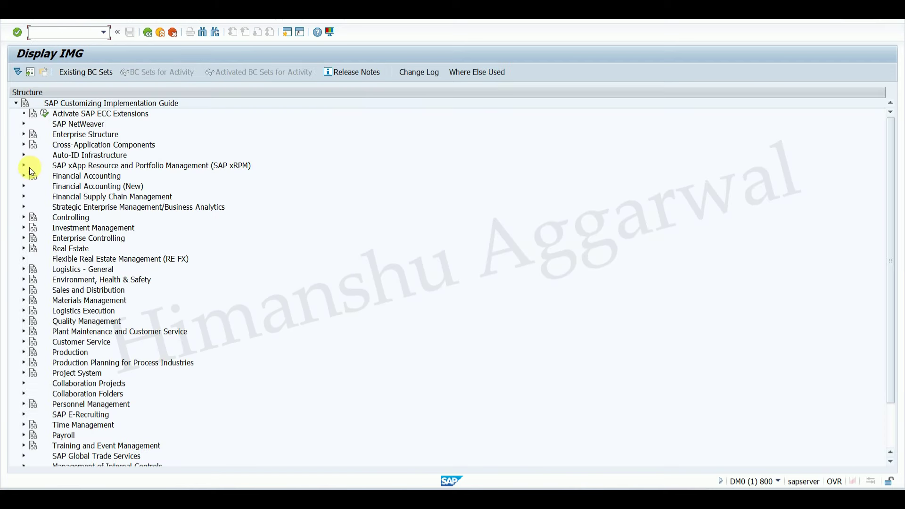
# Under Enterprise Structure > Definition > Financial Accounting, execute Define company and start a new company entry.
pyautogui.click(24, 135)
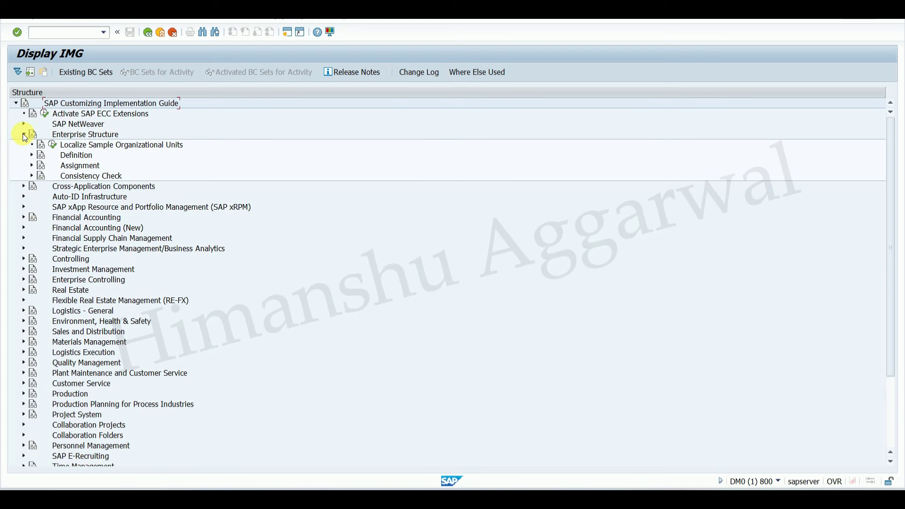
pyautogui.click(30, 157)
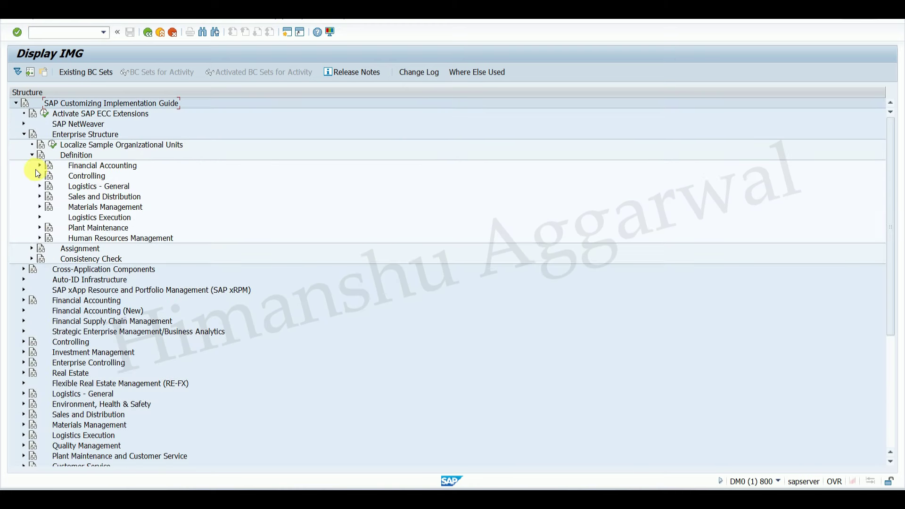
pyautogui.click(40, 165)
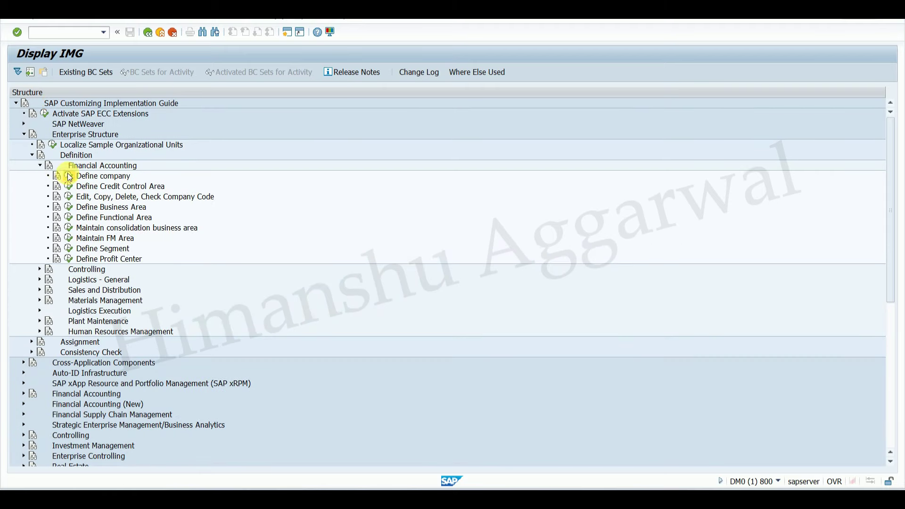
pyautogui.click(66, 175)
pyautogui.click(64, 73)
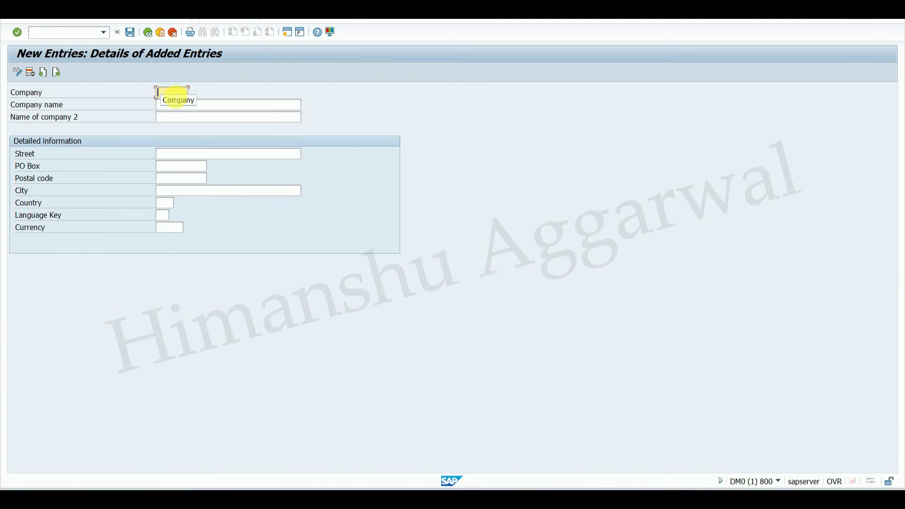
# Enter BOYAGR as the new company and BOYA GROUP as its company name.
pyautogui.write('boyal')
pyautogui.press('BackSpace')
pyautogui.press('BackSpace')
pyautogui.press('BackSpace')
pyautogui.press('BackSpace')
pyautogui.press('BackSpace')
pyautogui.write('BOYAGR')
pyautogui.click(177, 104)
pyautogui.write('BOYA GROUP')
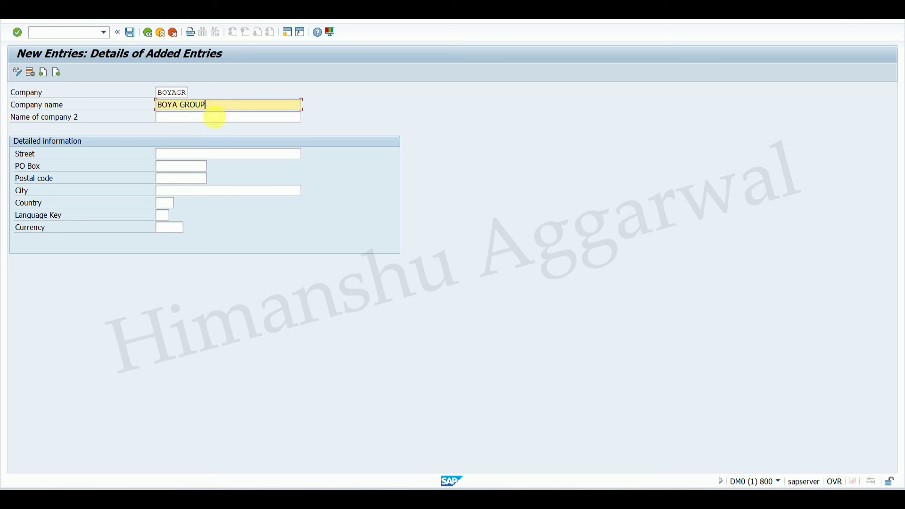
pyautogui.moveTo(210, 104); pyautogui.dragTo(162, 101)
pyautogui.click(209, 107)
# Set the company's city to DELHI, country to IN and currency to INR.
pyautogui.click(173, 191)
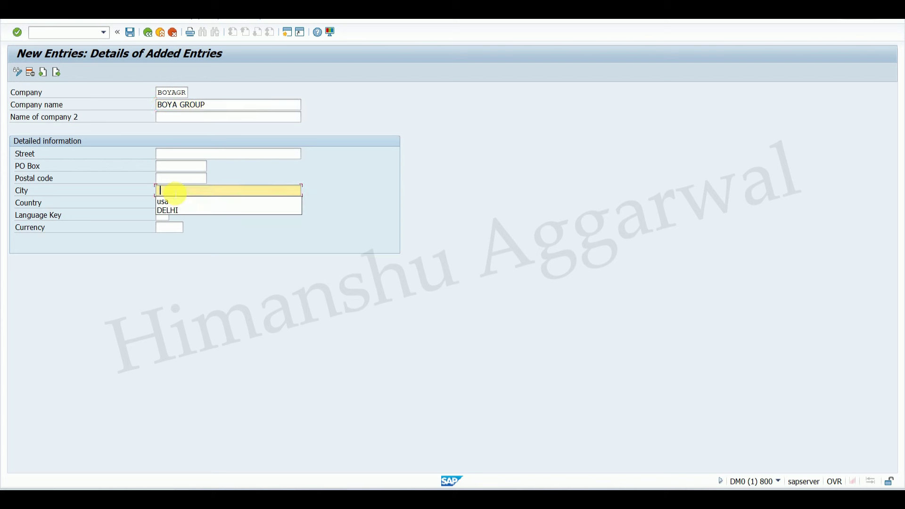
pyautogui.click(174, 209)
pyautogui.click(165, 203)
pyautogui.click(174, 218)
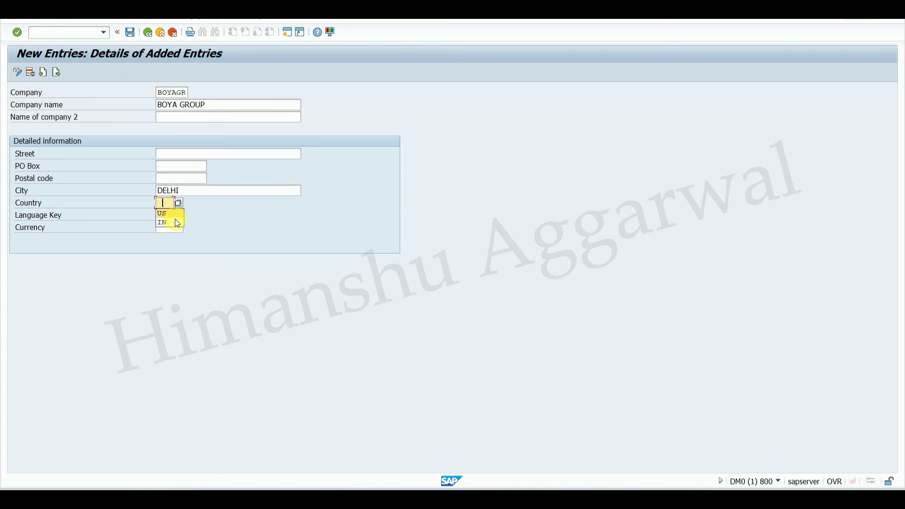
pyautogui.click(174, 229)
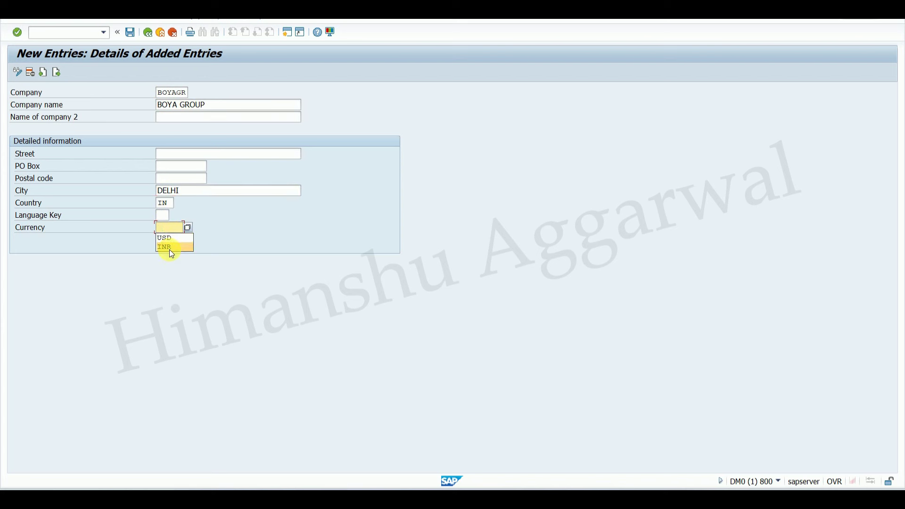
pyautogui.click(187, 155)
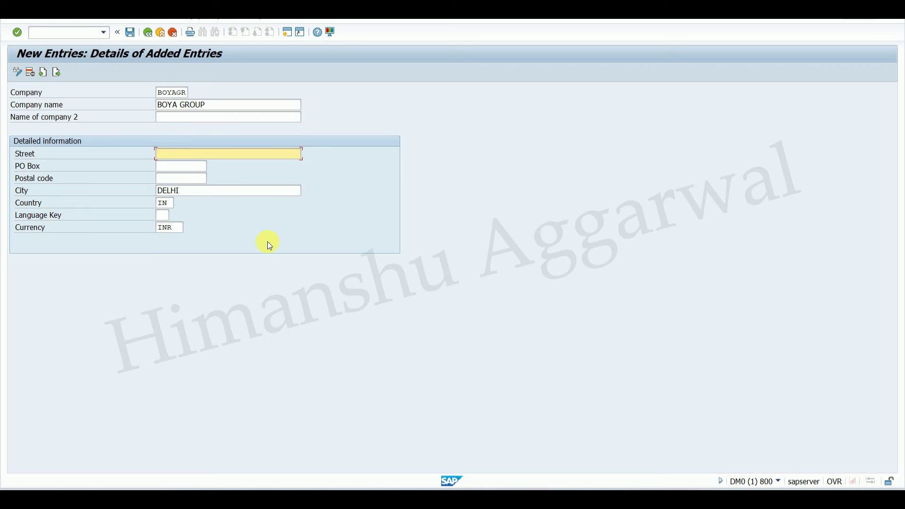
# Save the company in a new customizing request with the short description "Define Company - BOYAGR".
pyautogui.click(130, 32)
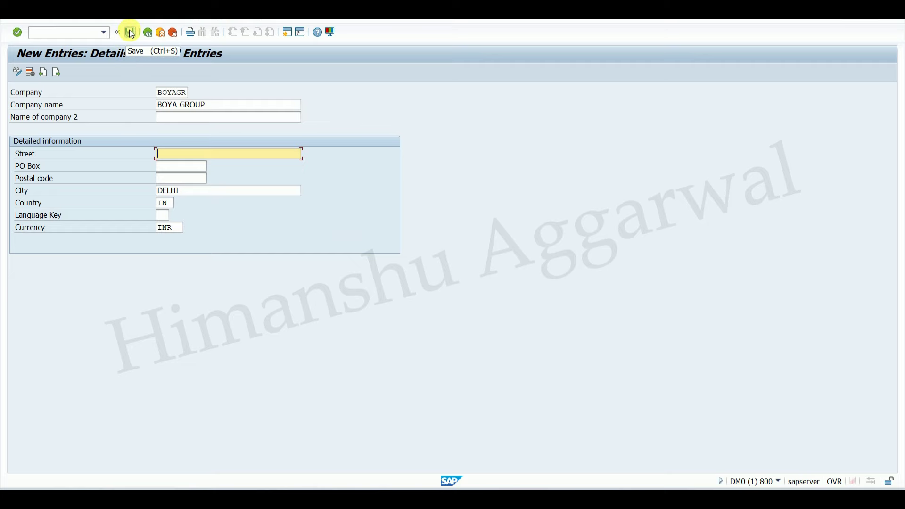
pyautogui.moveTo(228, 117); pyautogui.dragTo(488, 221)
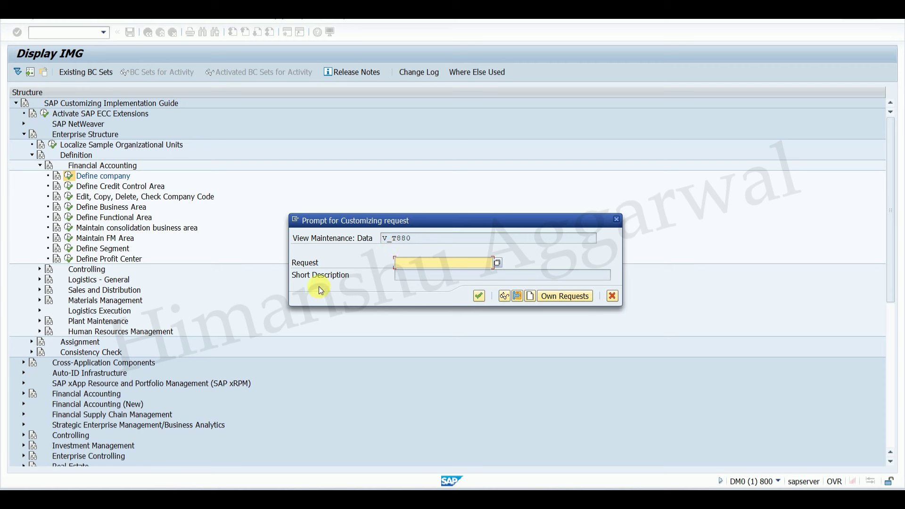
pyautogui.moveTo(444, 223); pyautogui.dragTo(442, 196)
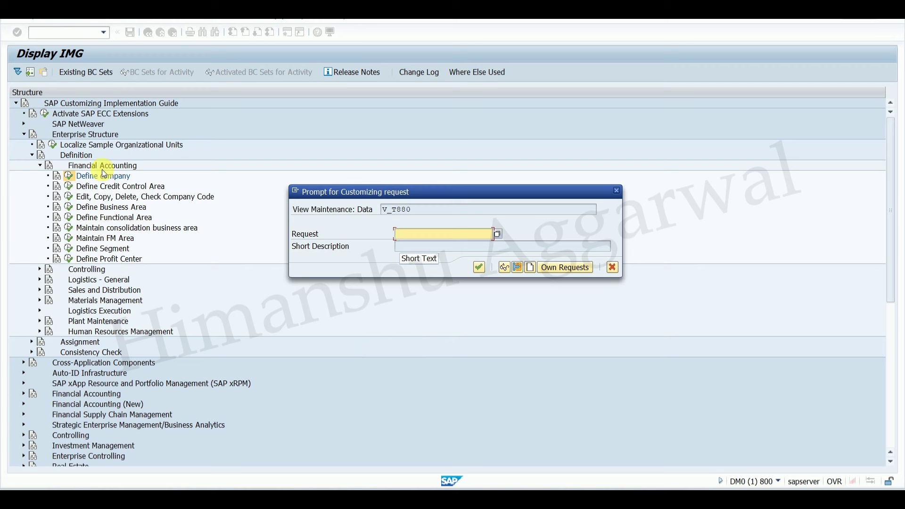
pyautogui.click(529, 267)
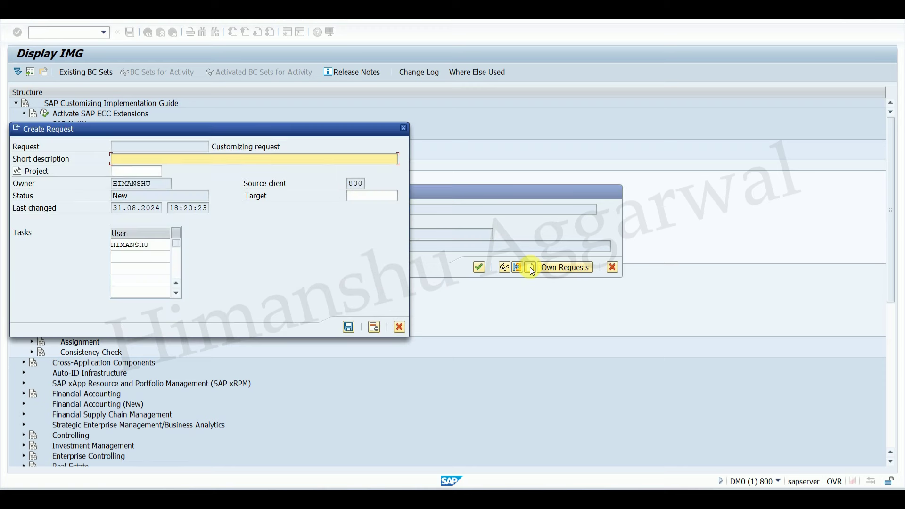
pyautogui.moveTo(240, 128); pyautogui.dragTo(512, 237)
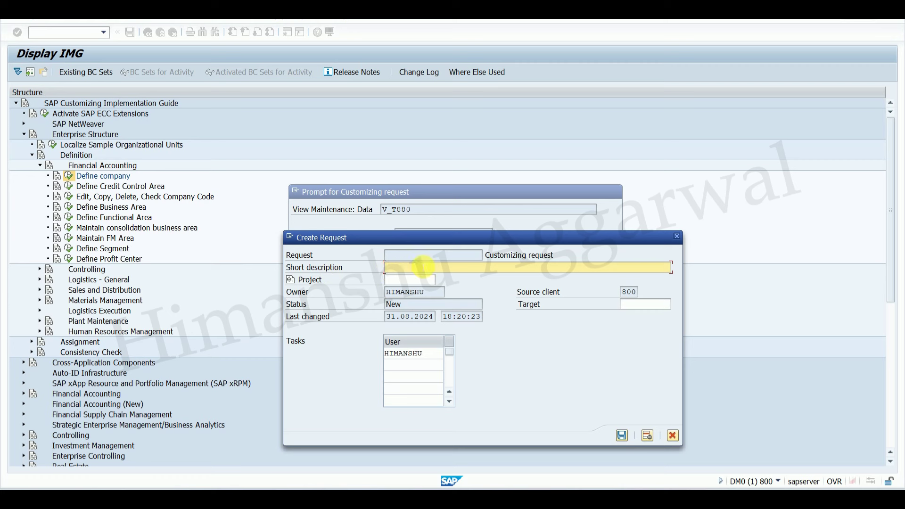
pyautogui.write('Define Company - BOYAGR')
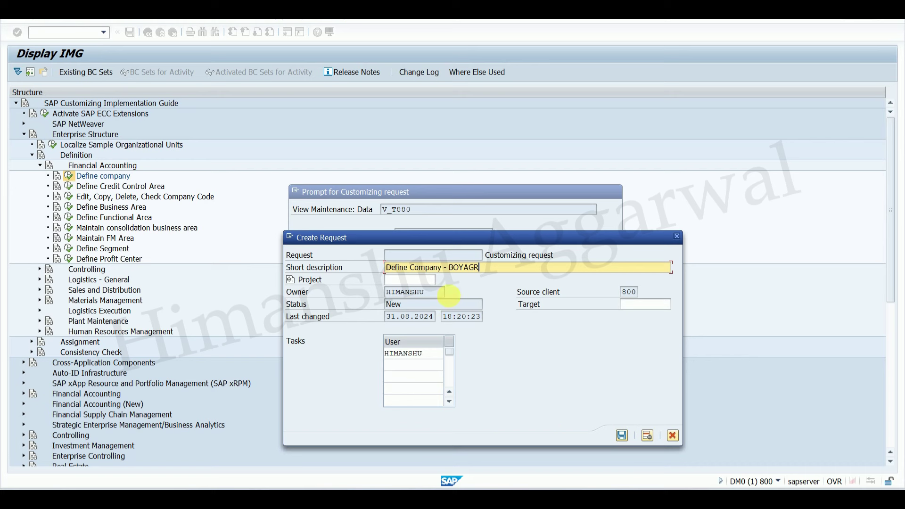
pyautogui.click(620, 436)
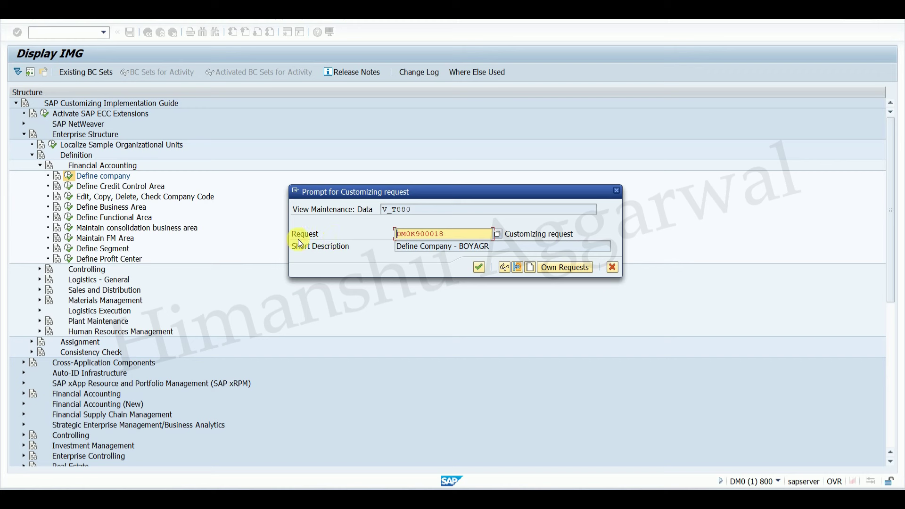
pyautogui.moveTo(451, 234); pyautogui.dragTo(395, 232)
pyautogui.click(471, 236)
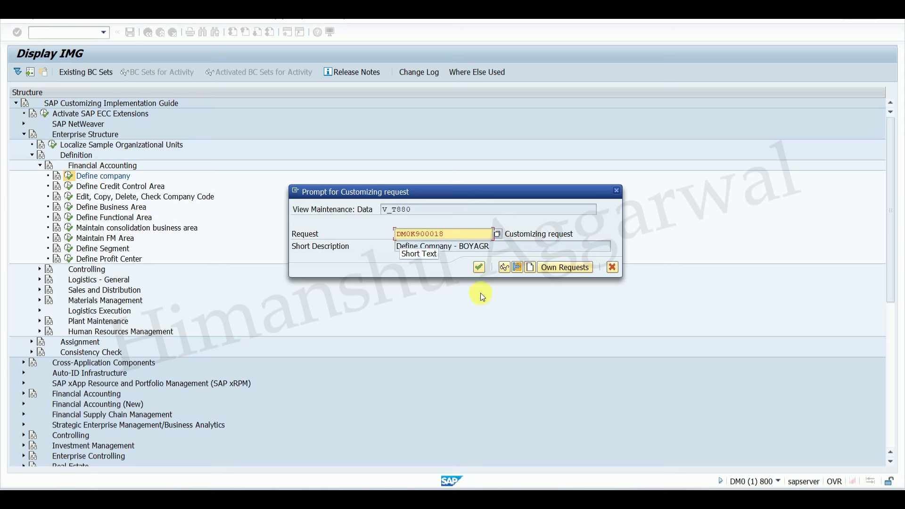
pyautogui.click(479, 268)
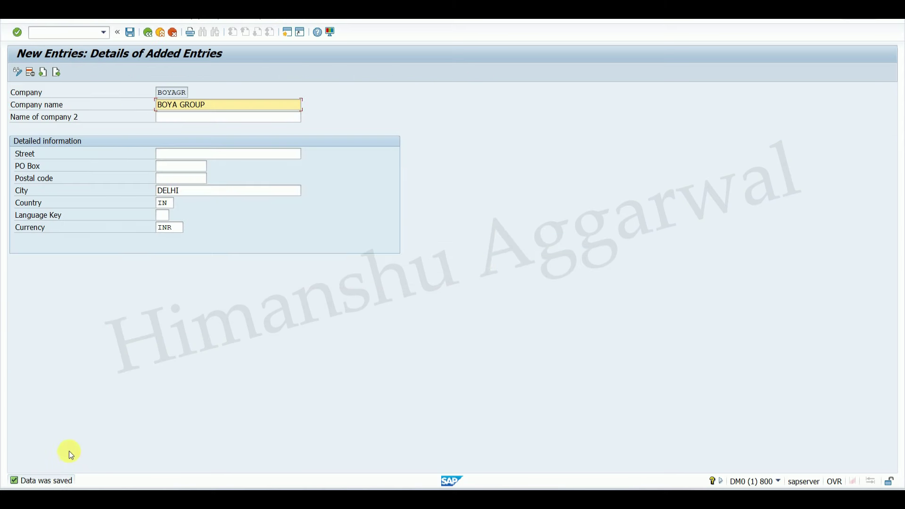
# Return to the SAP Easy Access screen and run transaction SE09.
pyautogui.click(148, 33)
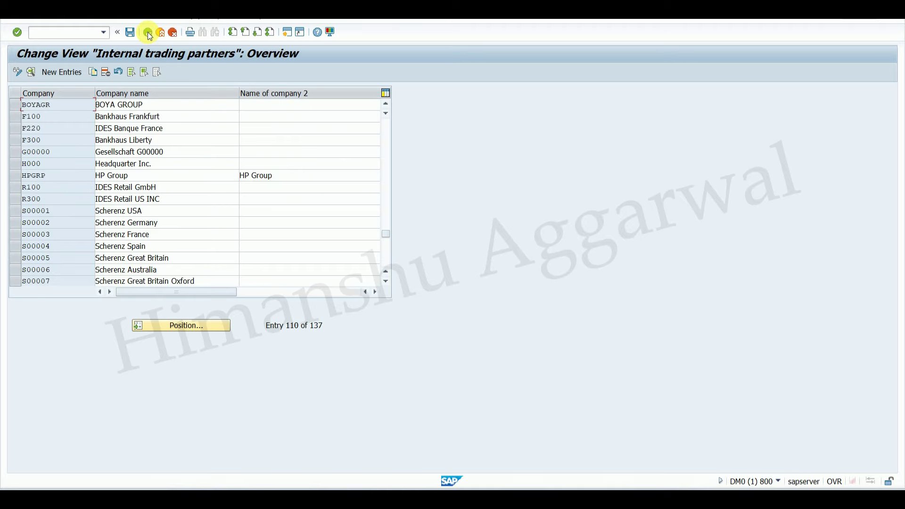
pyautogui.click(148, 32)
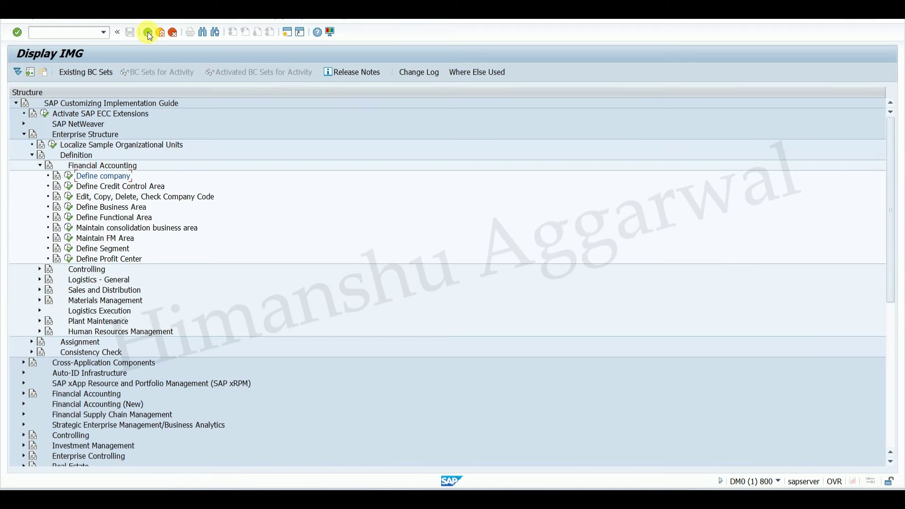
pyautogui.click(148, 33)
pyautogui.click(148, 33)
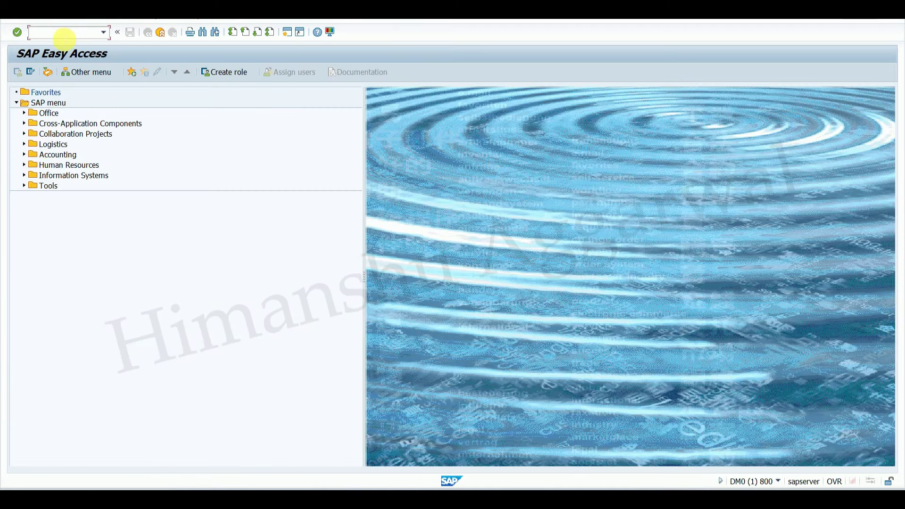
pyautogui.write('SE09')
pyautogui.press('Return')
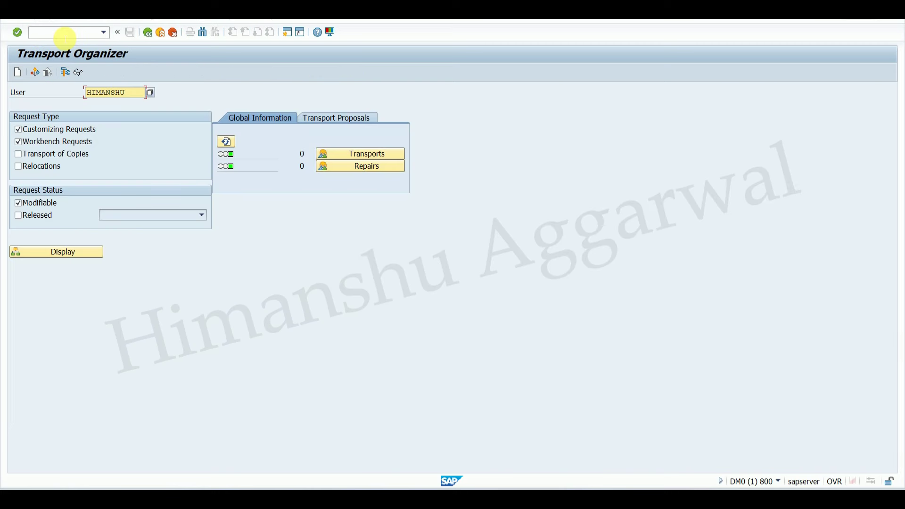
# Display the modifiable requests and expand task DM0K900019 of the Define Company - BOYAGR request down to its View Maintenance data.
pyautogui.click(109, 101)
pyautogui.click(135, 94)
pyautogui.click(55, 251)
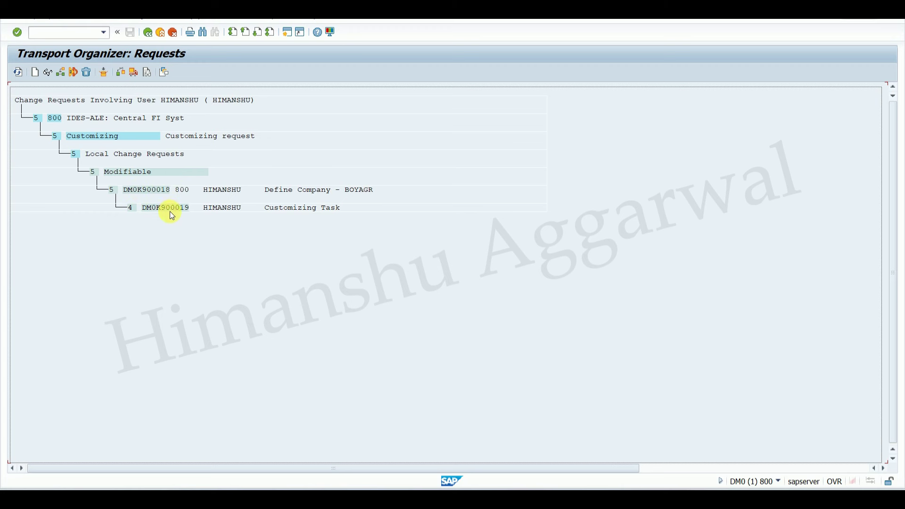
pyautogui.click(130, 207)
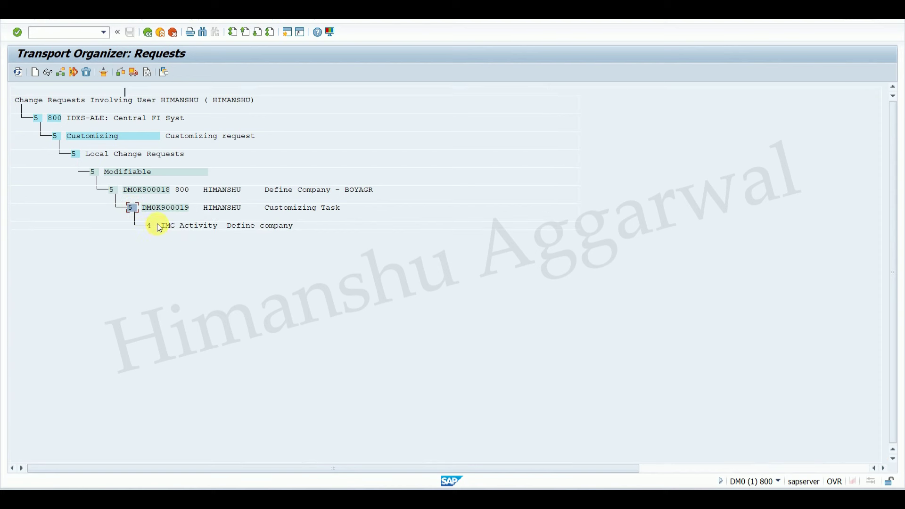
pyautogui.click(149, 225)
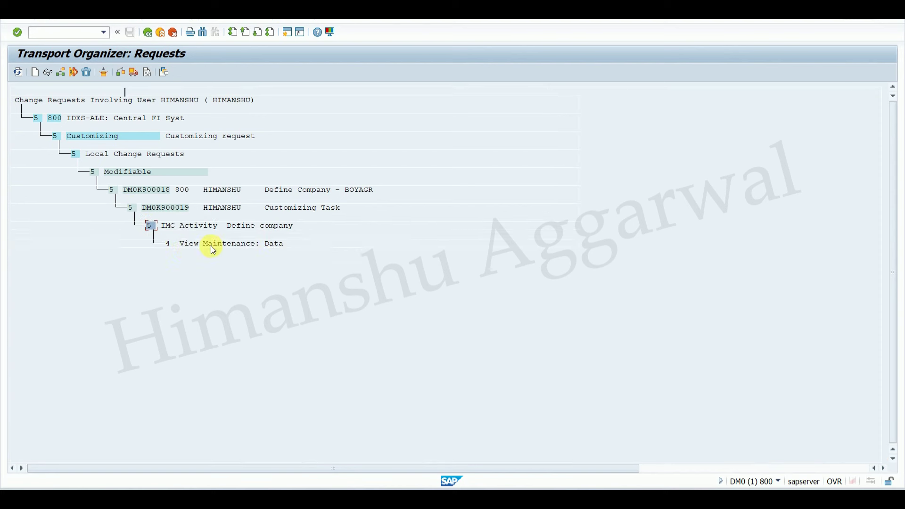
pyautogui.click(168, 243)
# Release customizing task DM0K900019 and expand the object list of its request.
pyautogui.click(144, 208)
pyautogui.click(172, 205)
pyautogui.click(133, 73)
pyautogui.click(130, 278)
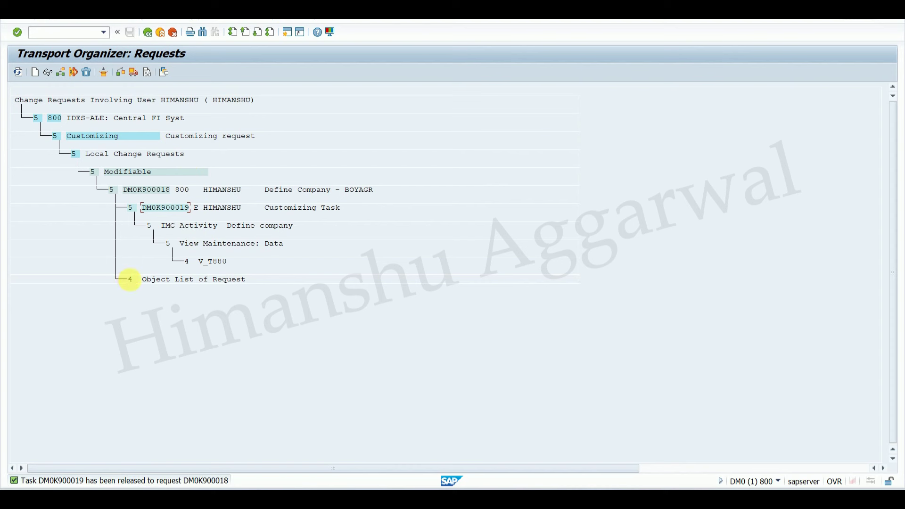
# Copy the released task's number, DM0K900019, to the clipboard.
pyautogui.click(155, 208)
pyautogui.hotkey('ctrl', 'c')
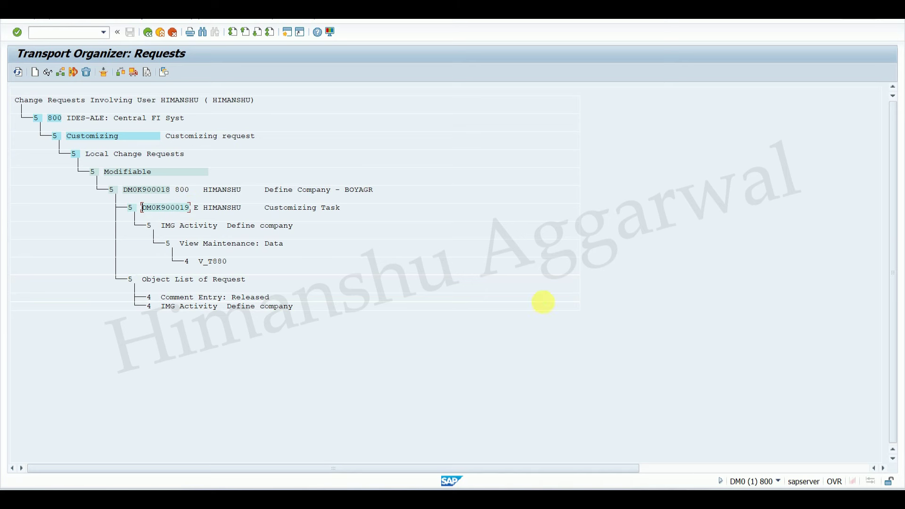
pyautogui.click(541, 453)
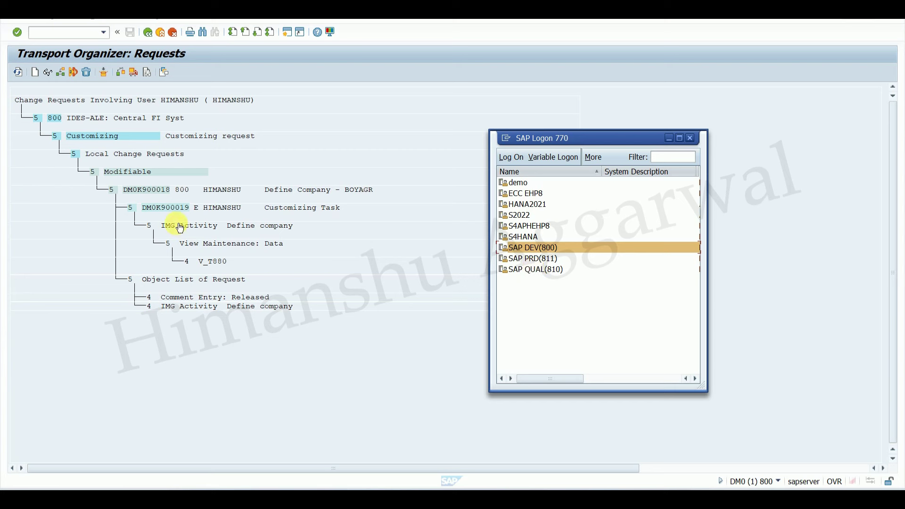
pyautogui.click(168, 208)
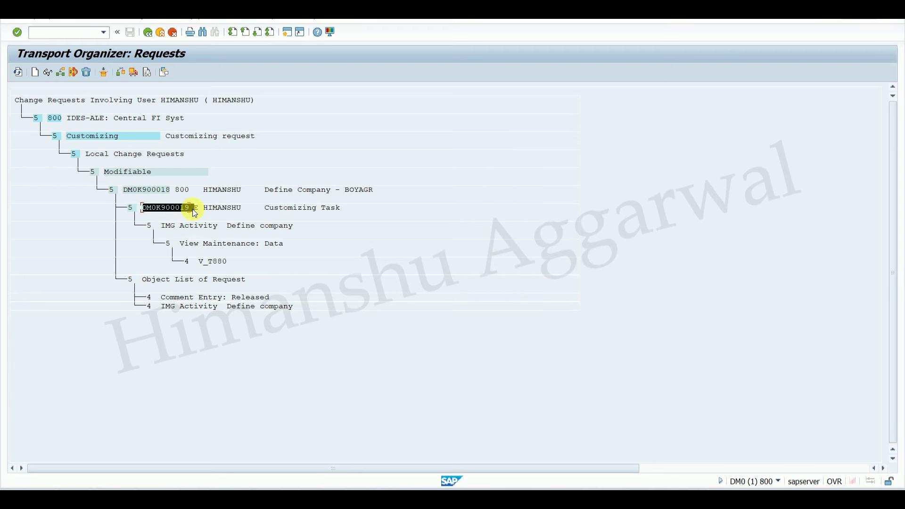
pyautogui.hotkey('ctrl', 'c')
# Open the SAP QUAL(810) connection from SAP Logon and set the logon client to 810.
pyautogui.moveTo(598, 489)
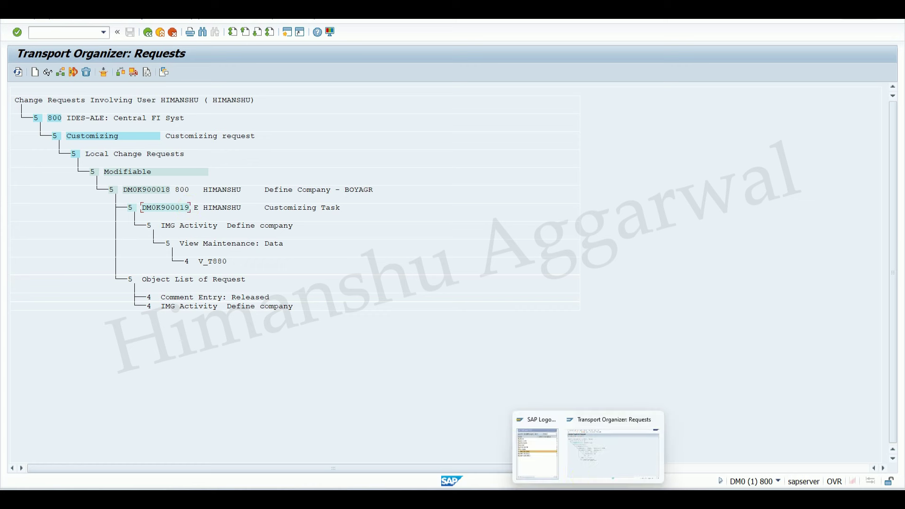
pyautogui.click(555, 456)
pyautogui.doubleClick(531, 273)
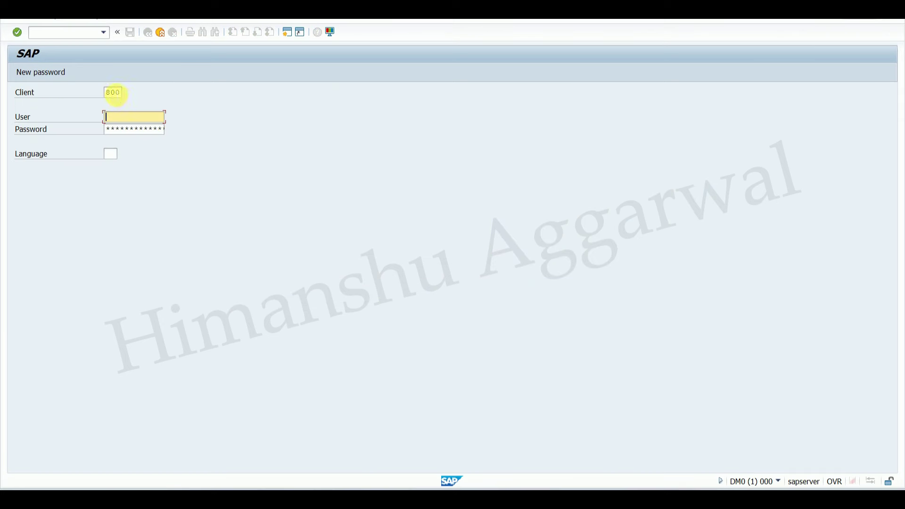
pyautogui.click(110, 92)
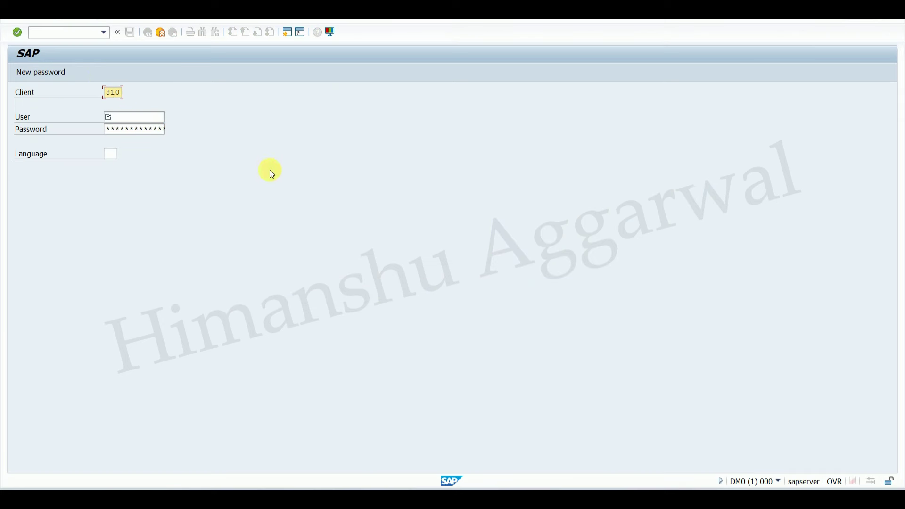
pyautogui.moveTo(597, 489)
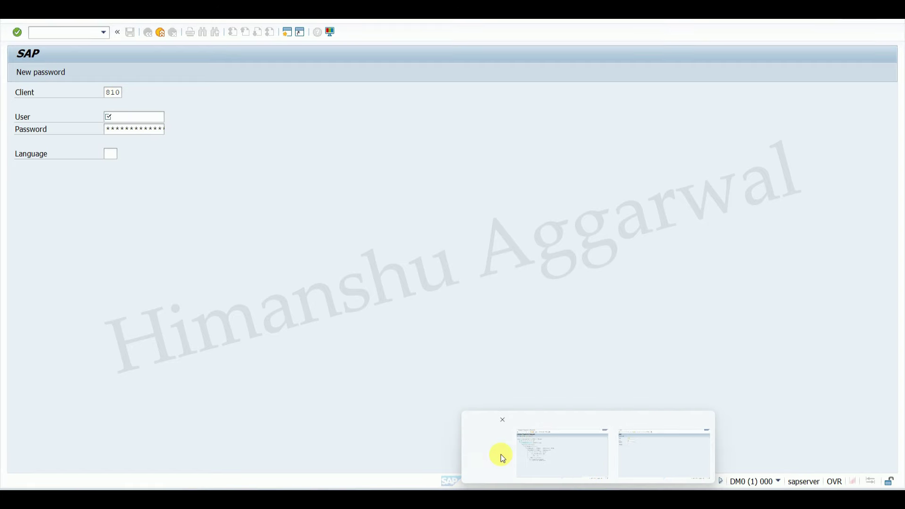
pyautogui.click(502, 457)
pyautogui.moveTo(600, 489)
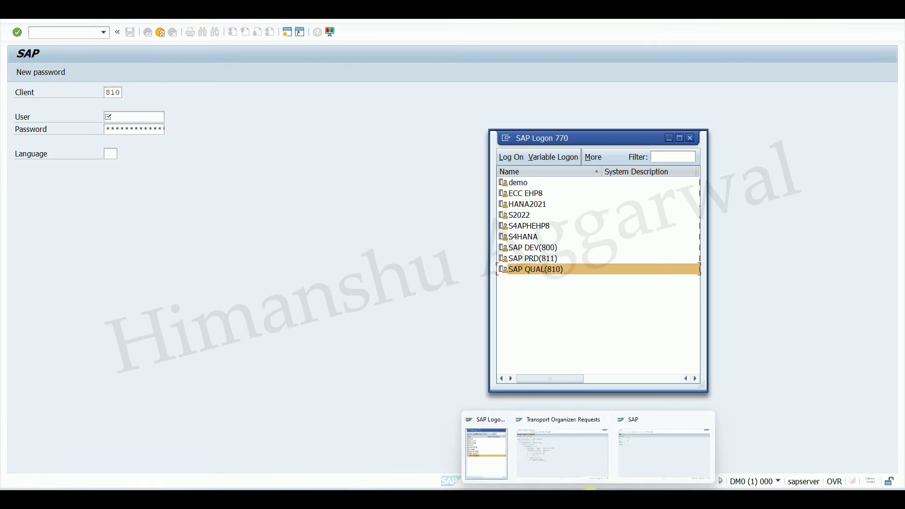
pyautogui.click(626, 454)
# Log on to client 810 as SAPUSER with the account password.
pyautogui.click(135, 117)
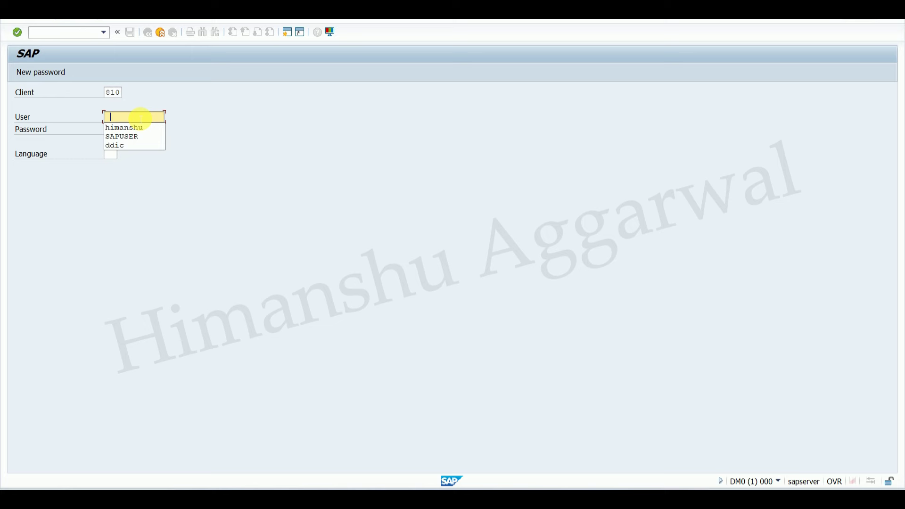
pyautogui.click(126, 136)
pyautogui.click(128, 133)
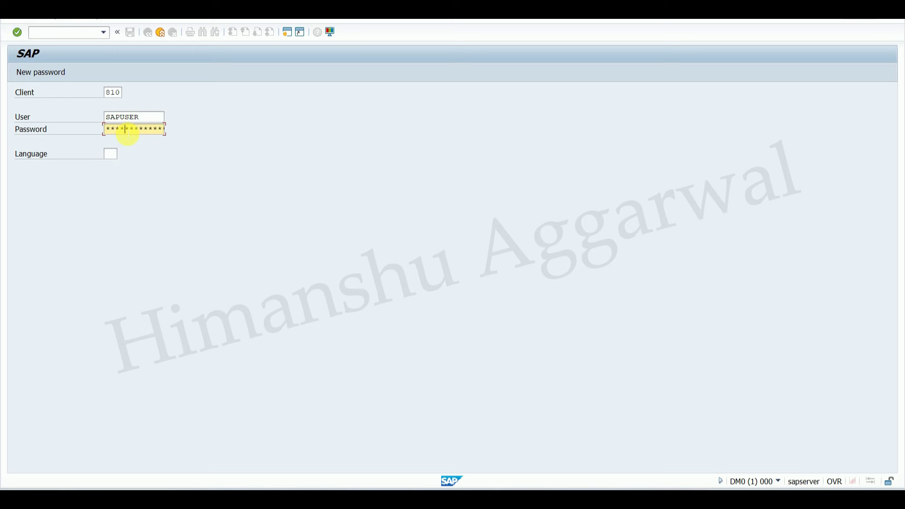
pyautogui.press('Return')
pyautogui.click(128, 133)
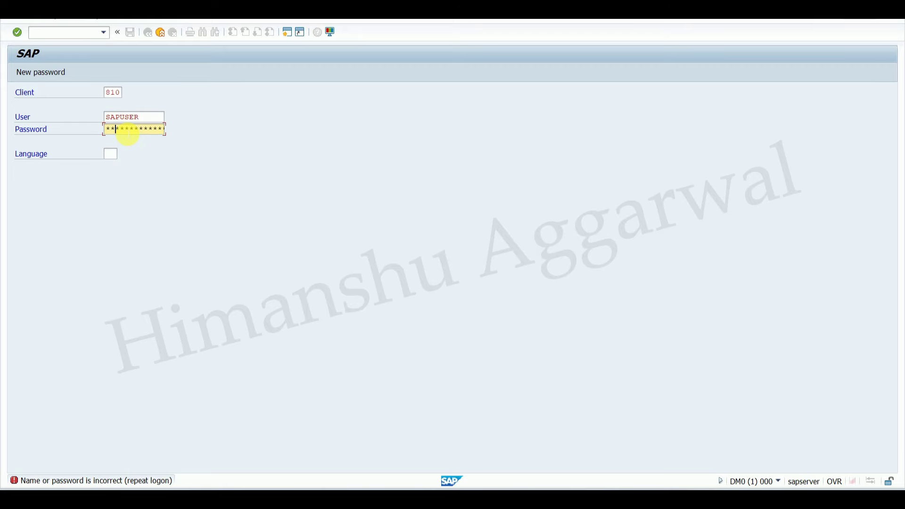
pyautogui.press('Return')
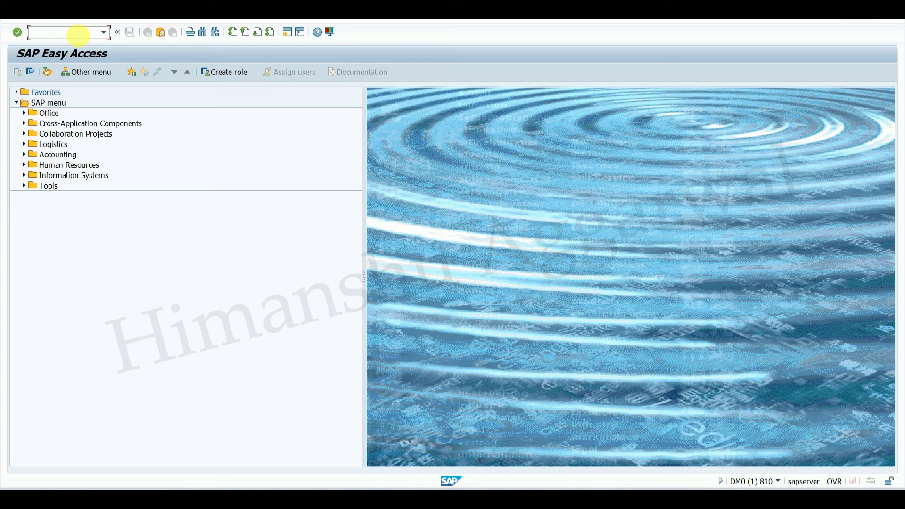
# Run transaction scc1 in client 810 to set up a client copy by transport request.
pyautogui.click(77, 33)
pyautogui.write('scc1')
pyautogui.press('Return')
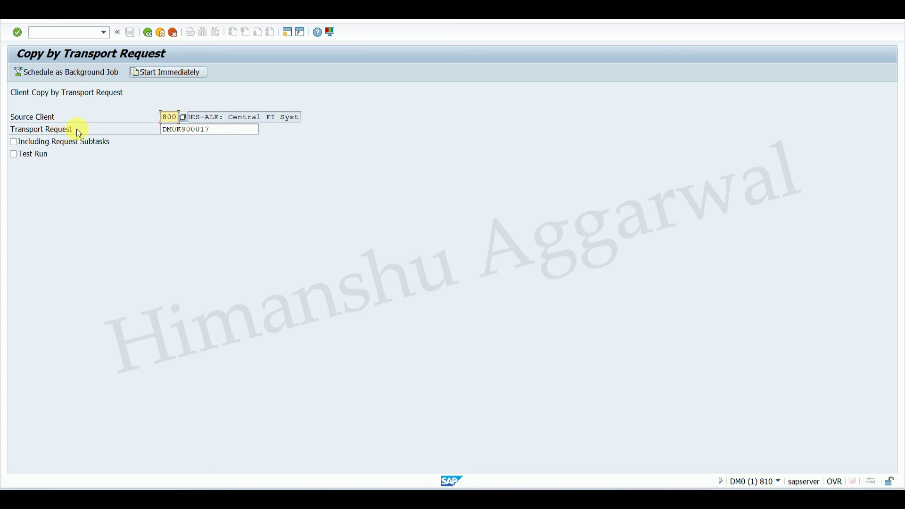
# Set the transport request to DM0K900019 for the client copy and check it against the customizing task in the client 800 session.
pyautogui.click(226, 132)
pyautogui.press('BackSpace')
pyautogui.press('BackSpace')
pyautogui.press('BackSpace')
pyautogui.press('BackSpace')
pyautogui.press('BackSpace')
pyautogui.press('BackSpace')
pyautogui.press('BackSpace')
pyautogui.press('BackSpace')
pyautogui.press('BackSpace')
pyautogui.press('BackSpace')
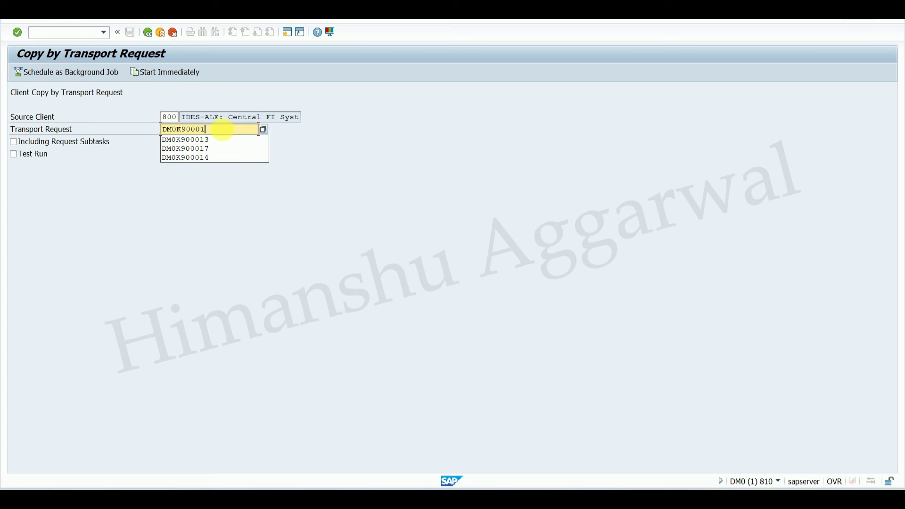
pyautogui.hotkey('ctrl', 'v')
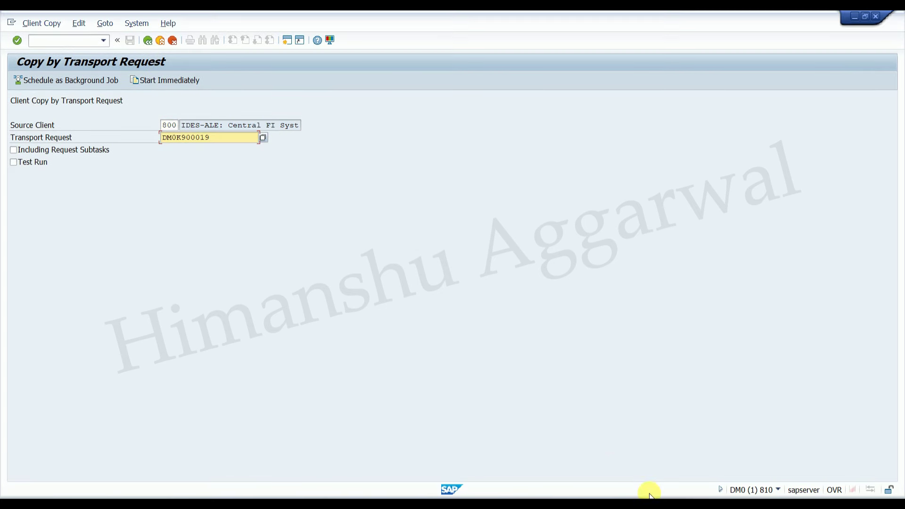
pyautogui.moveTo(596, 497)
pyautogui.click(570, 458)
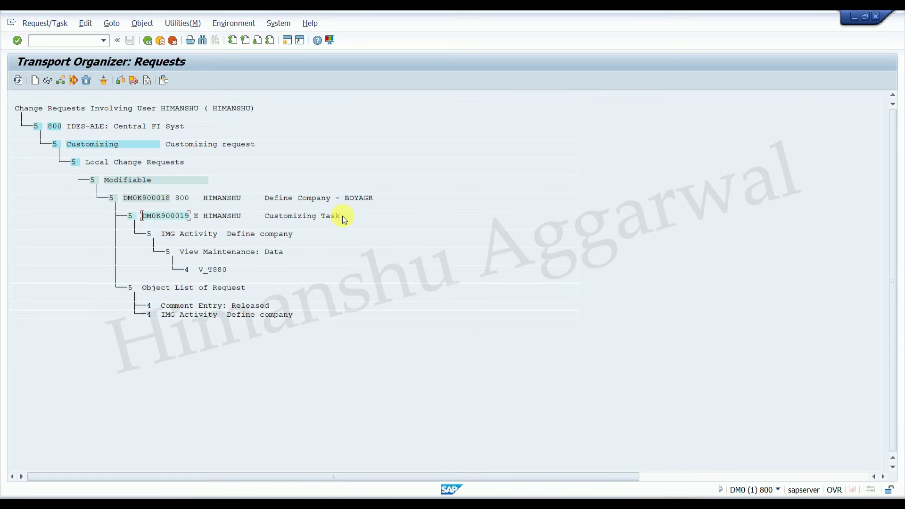
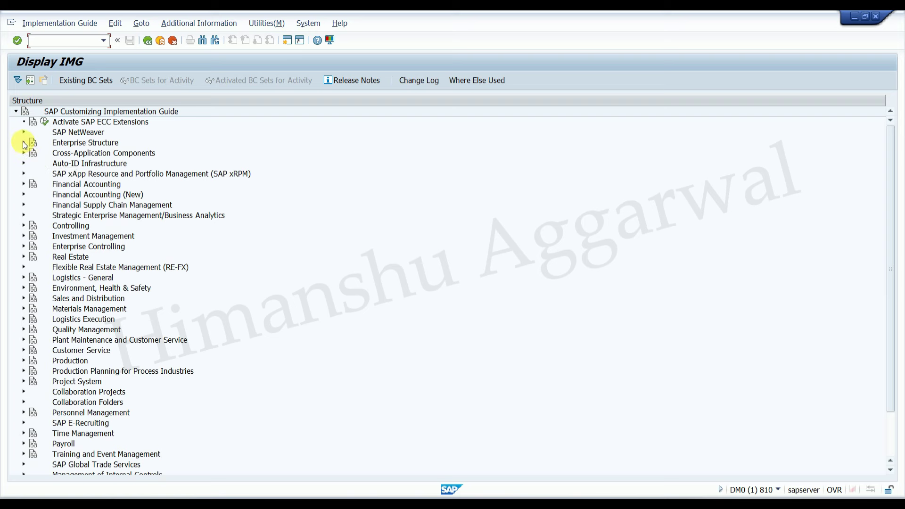
# Open Define company under Enterprise Structure, Definition, Financial Accounting in client 810 and locate company BOYAGR.
pyautogui.click(31, 163)
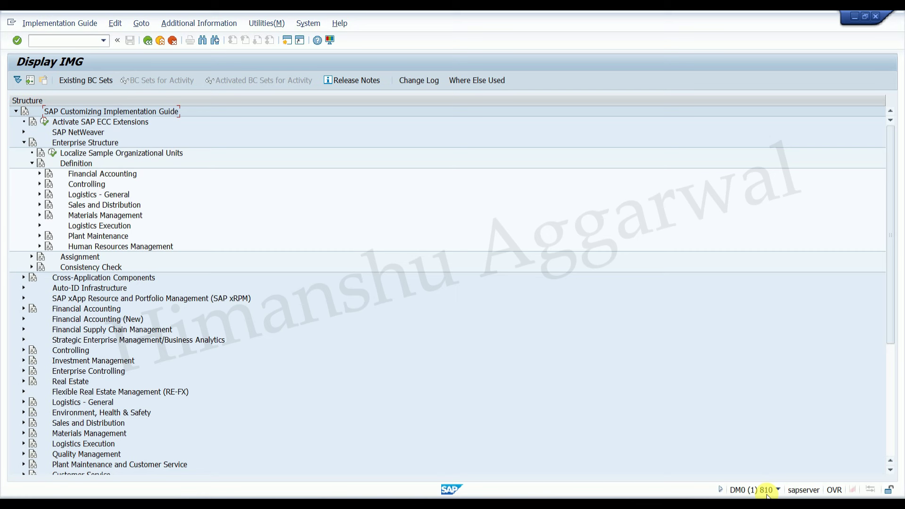
pyautogui.click(40, 174)
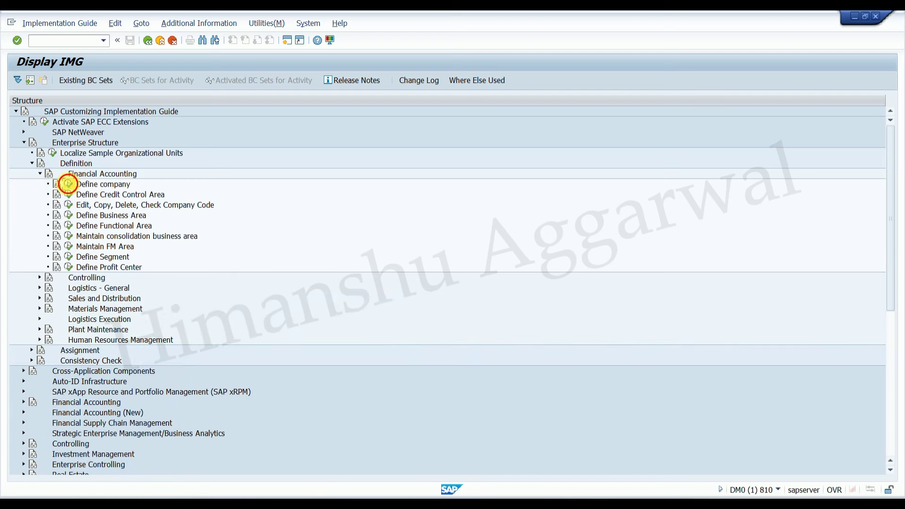
pyautogui.click(70, 185)
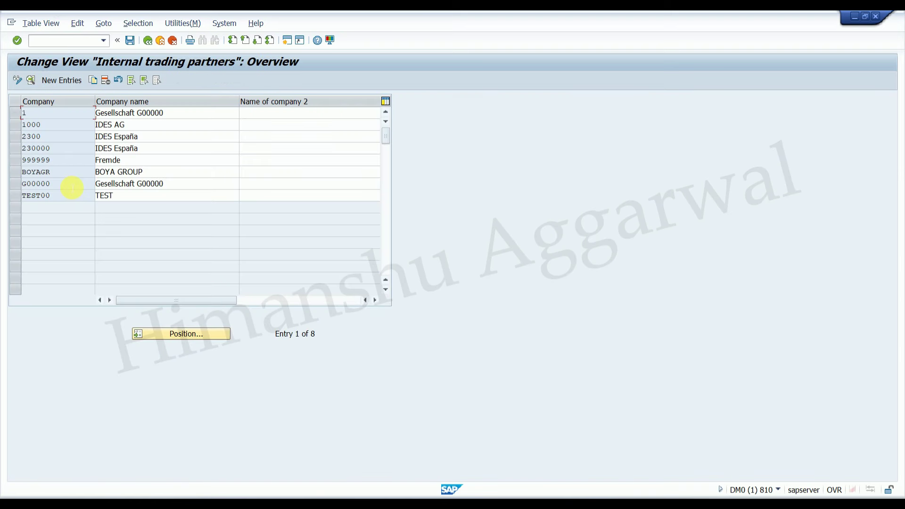
pyautogui.click(17, 172)
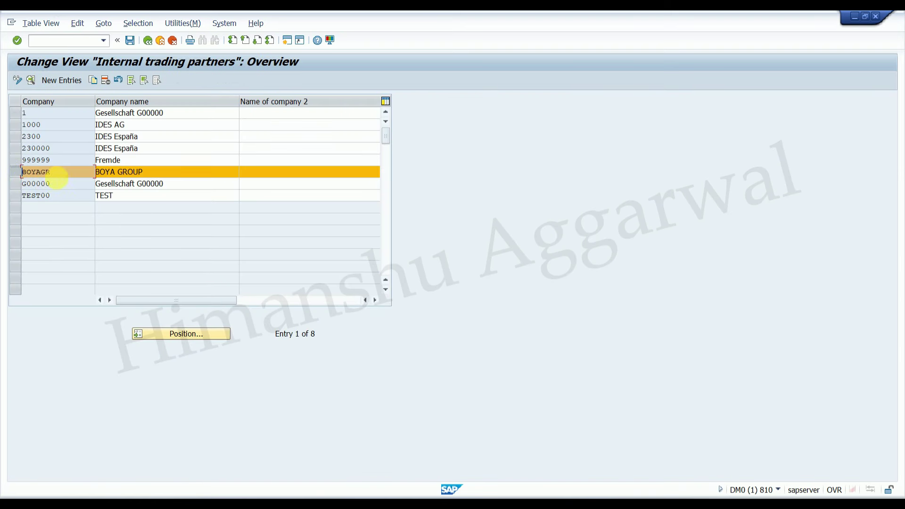
pyautogui.click(17, 172)
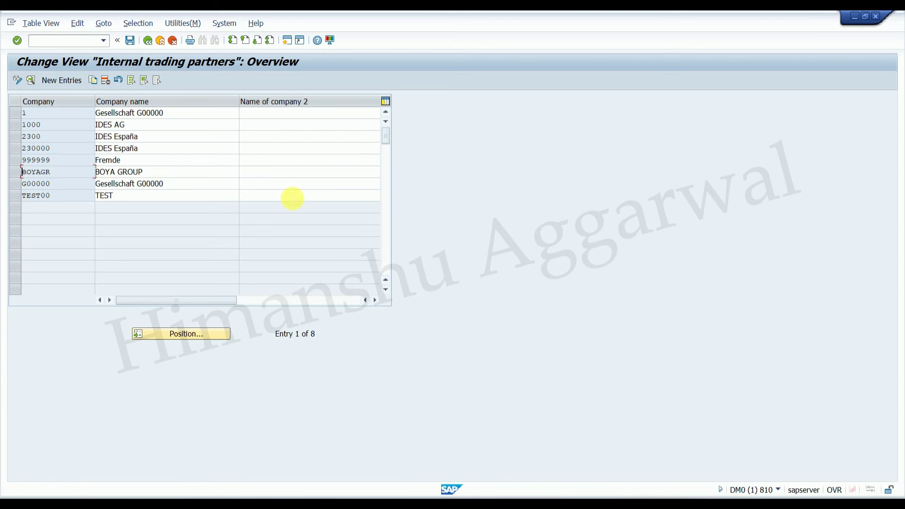
# Compare the transport request tree in the client 800 session with the company list in client 810.
pyautogui.moveTo(604, 494)
pyautogui.click(571, 467)
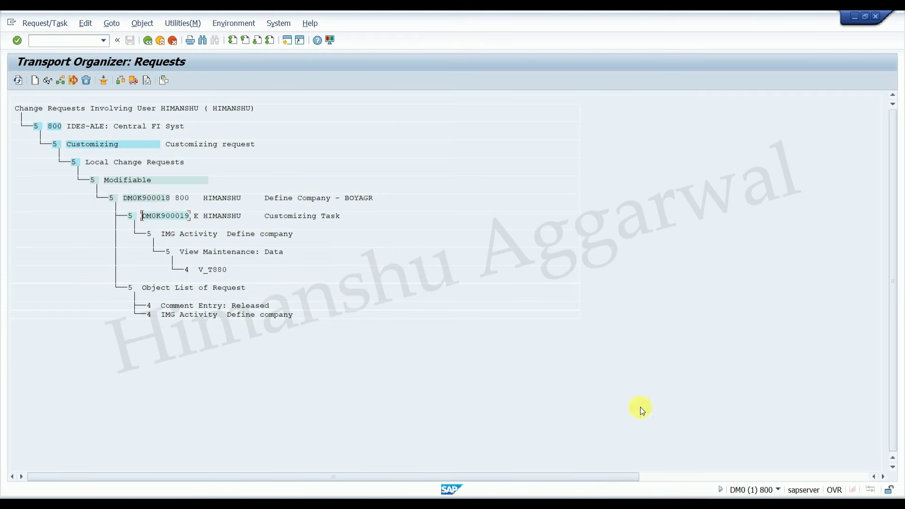
pyautogui.moveTo(612, 492)
pyautogui.click(664, 460)
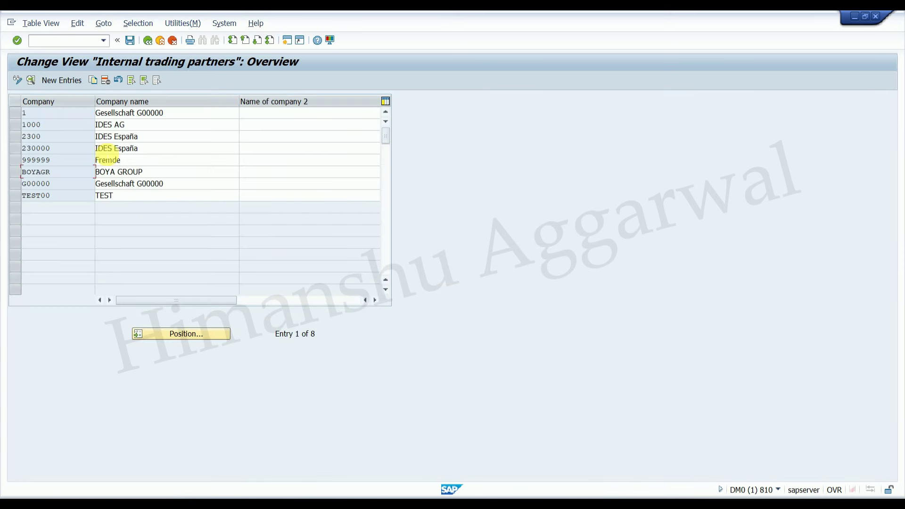
# Try changing company BOYAGR in client 810 to city usa, country US and currency USD.
pyautogui.doubleClick(70, 177)
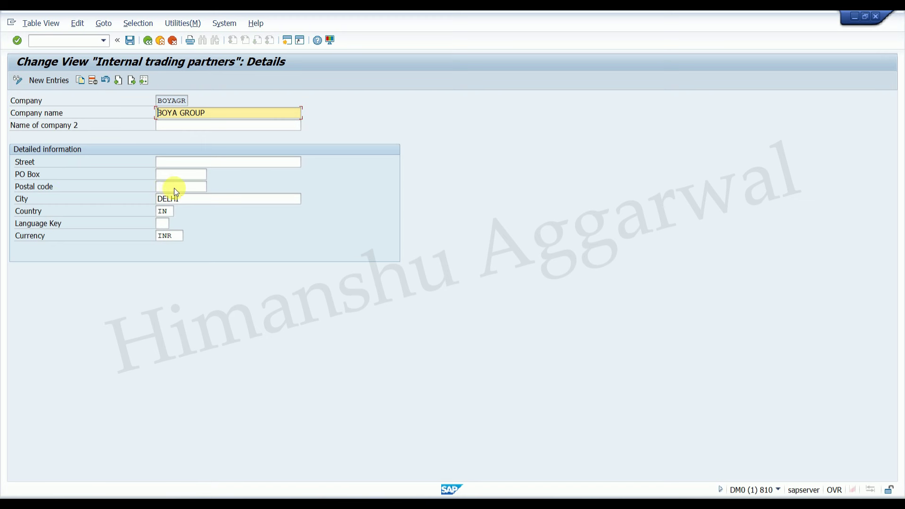
pyautogui.click(165, 211)
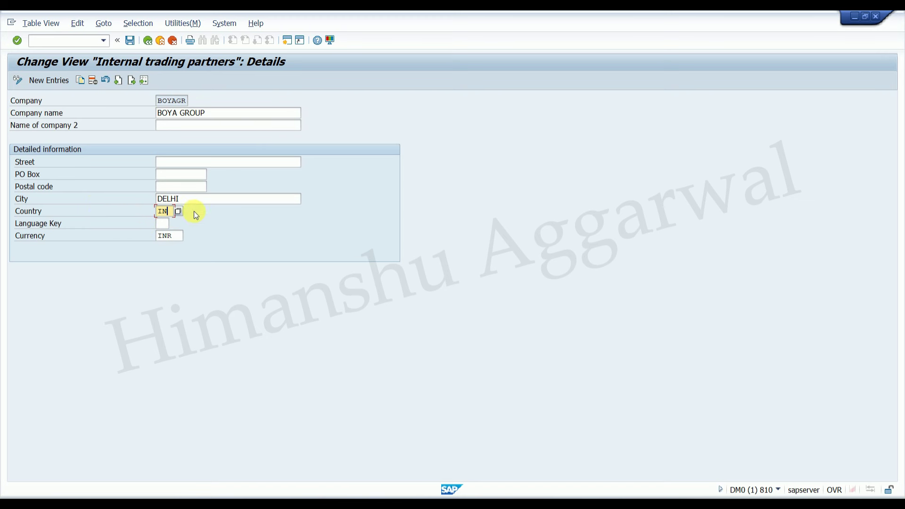
pyautogui.doubleClick(201, 201)
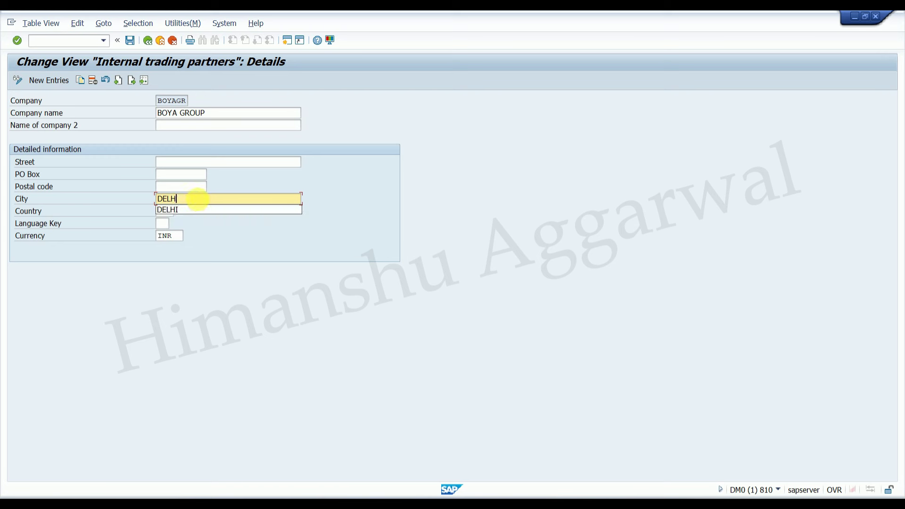
pyautogui.press('BackSpace')
pyautogui.click(174, 219)
pyautogui.click(178, 215)
pyautogui.press('BackSpace')
pyautogui.press('BackSpace')
pyautogui.write('us')
pyautogui.doubleClick(177, 236)
pyautogui.press('BackSpace')
pyautogui.write('usd')
pyautogui.click(175, 245)
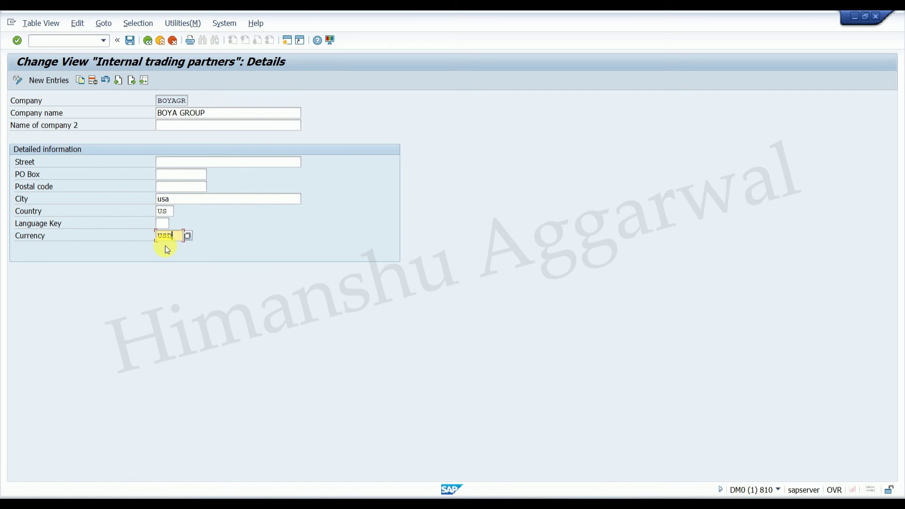
# Review the edited BOYAGR details once more and leave the company list without saving the changes.
pyautogui.click(149, 43)
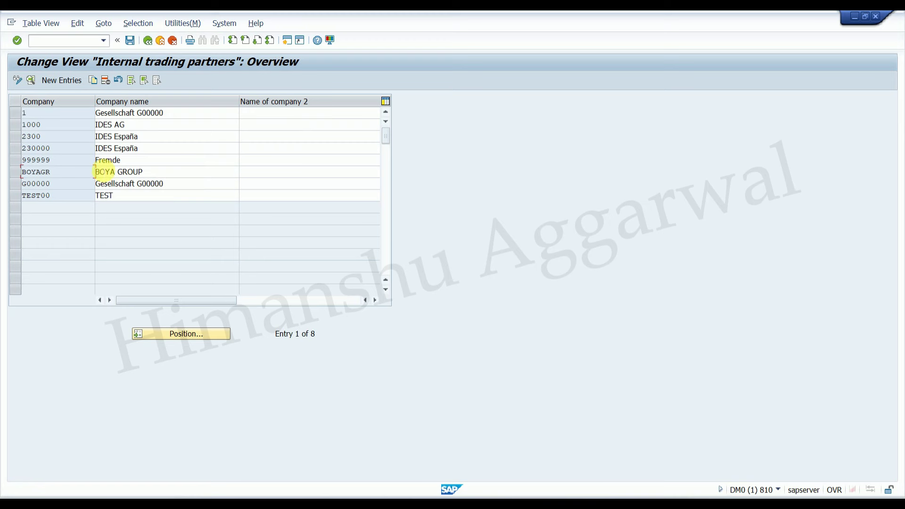
pyautogui.doubleClick(75, 172)
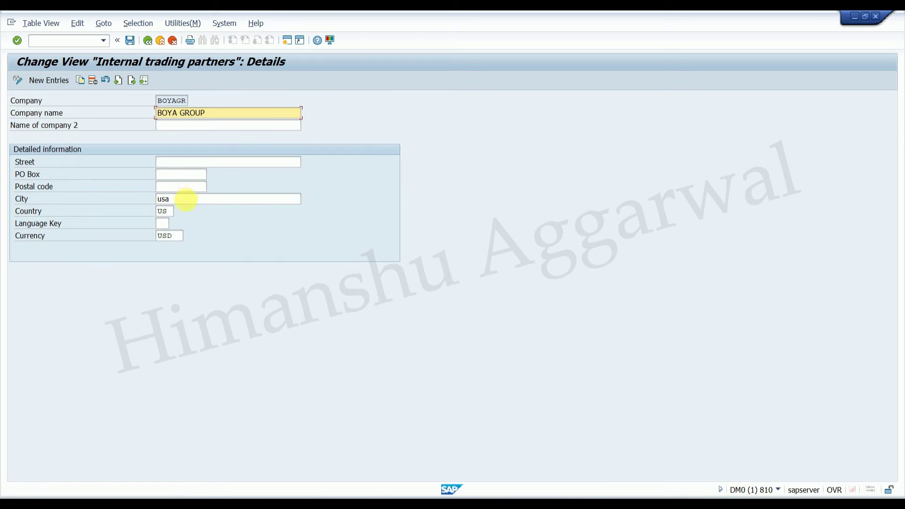
pyautogui.click(147, 42)
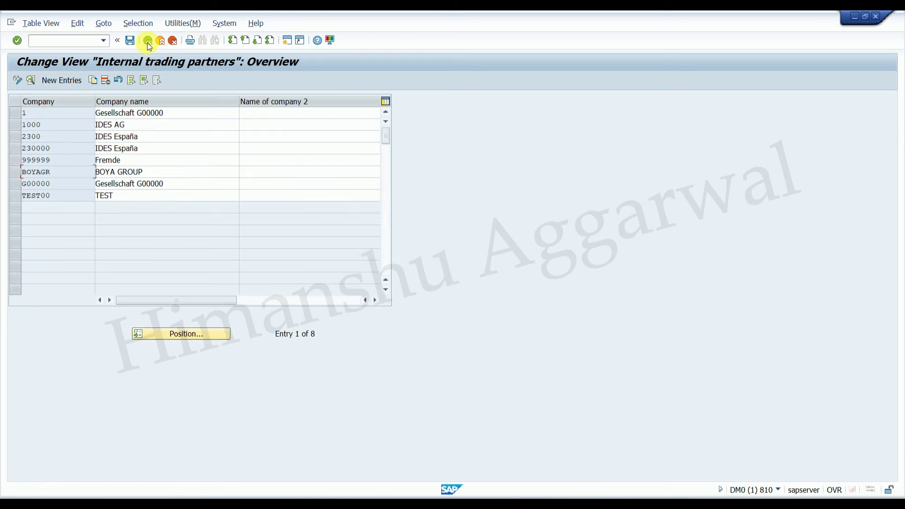
pyautogui.click(148, 42)
pyautogui.click(256, 215)
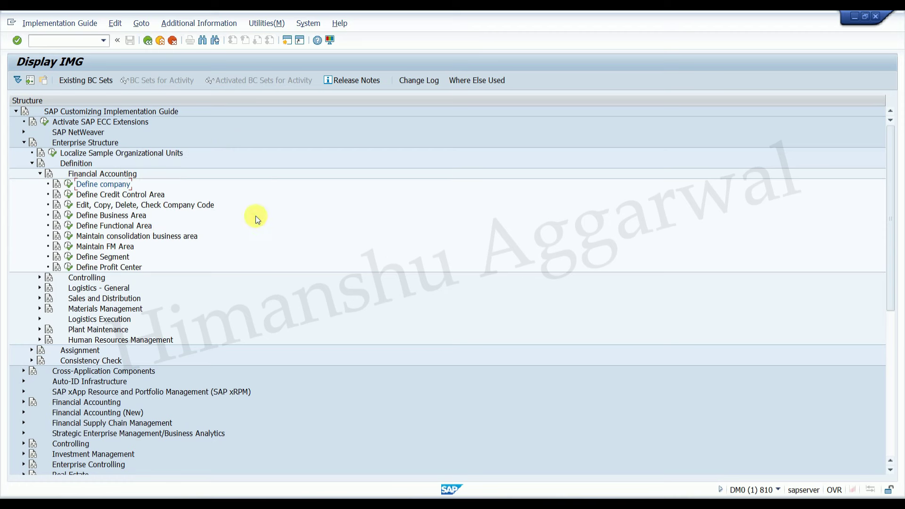
# Reopen company BOYAGR in client 810 to check its stored city, country and currency, and return to the implementation guide.
pyautogui.click(68, 183)
pyautogui.doubleClick(64, 172)
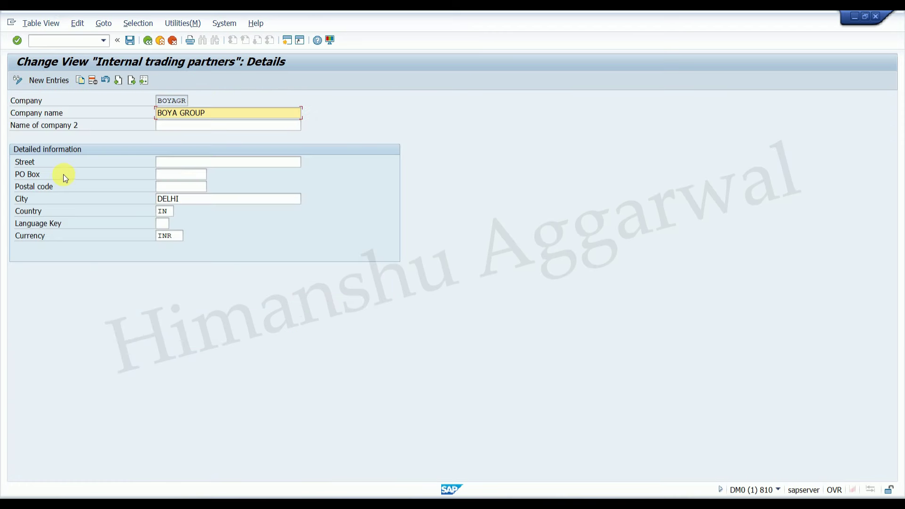
pyautogui.click(147, 41)
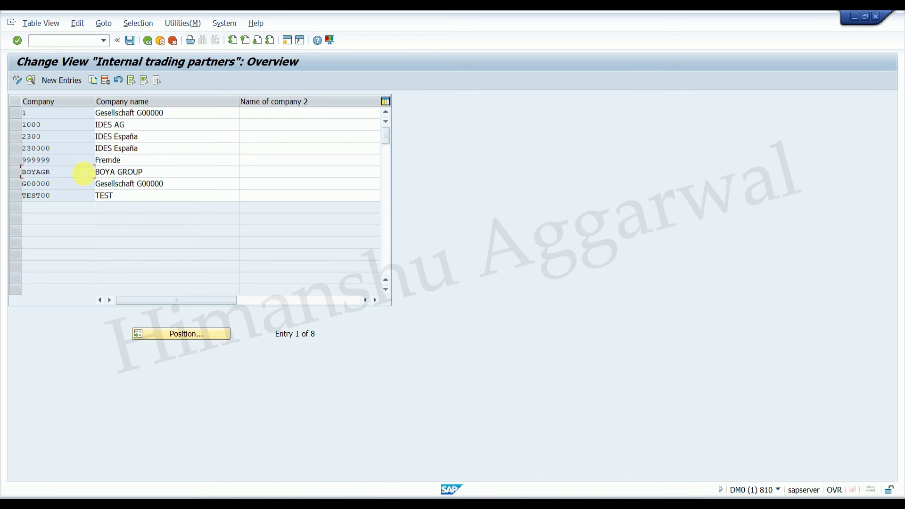
pyautogui.click(148, 41)
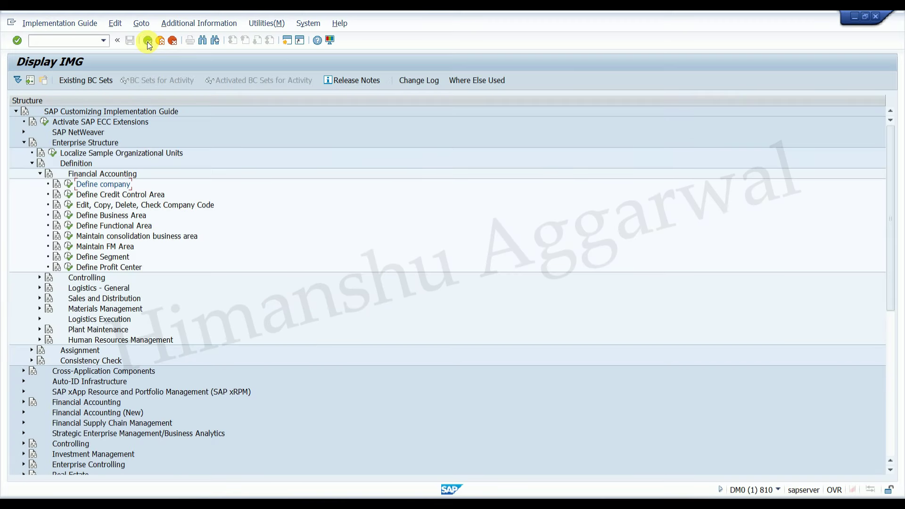
pyautogui.click(68, 184)
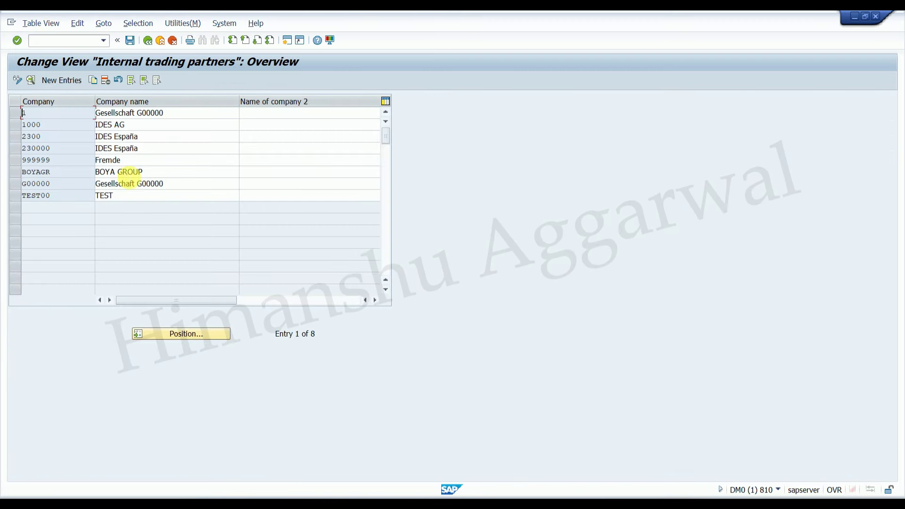
pyautogui.doubleClick(125, 172)
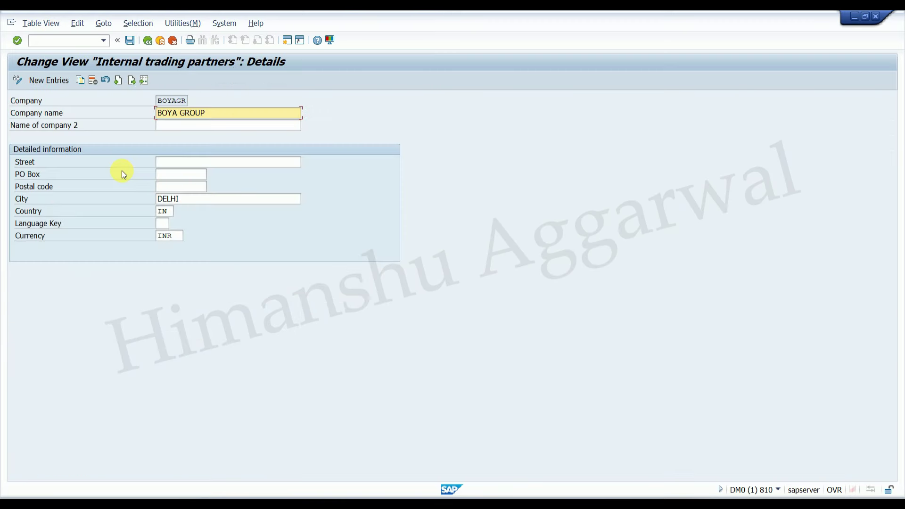
pyautogui.click(148, 40)
pyautogui.click(148, 41)
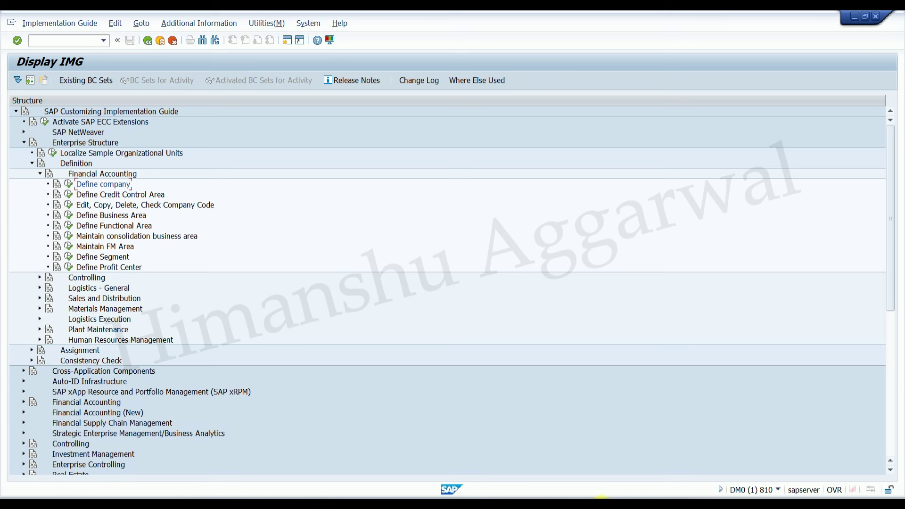
# In the client 800 session, leave the Transport Organizer and open the SAP Reference IMG with transaction spro.
pyautogui.moveTo(603, 503)
pyautogui.click(572, 470)
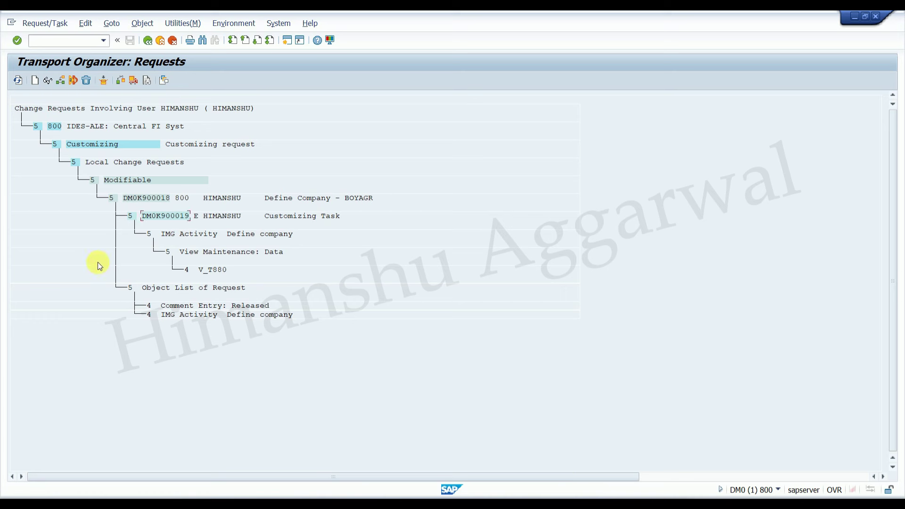
pyautogui.click(149, 40)
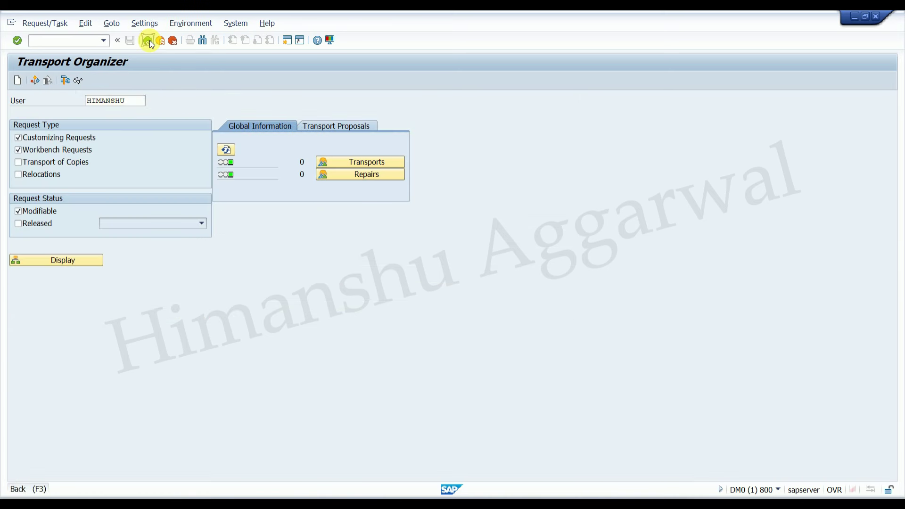
pyautogui.click(149, 40)
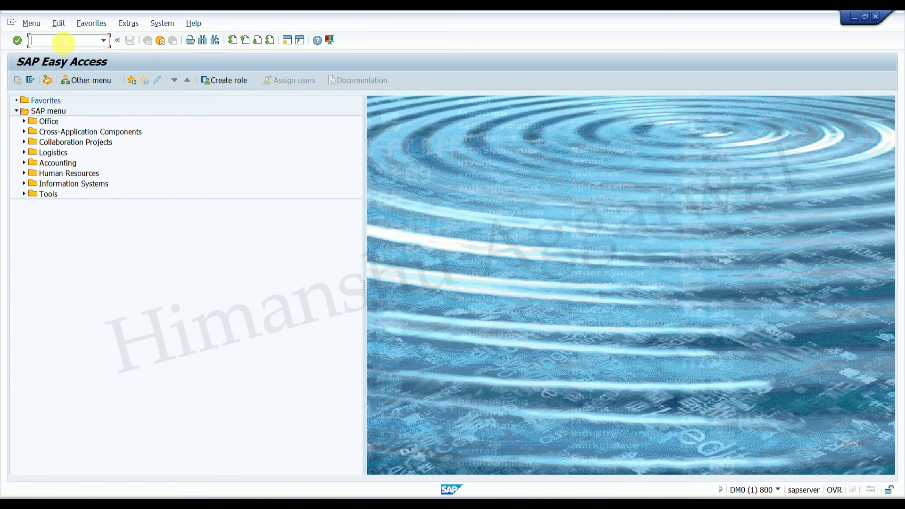
pyautogui.write('spro')
pyautogui.press('Return')
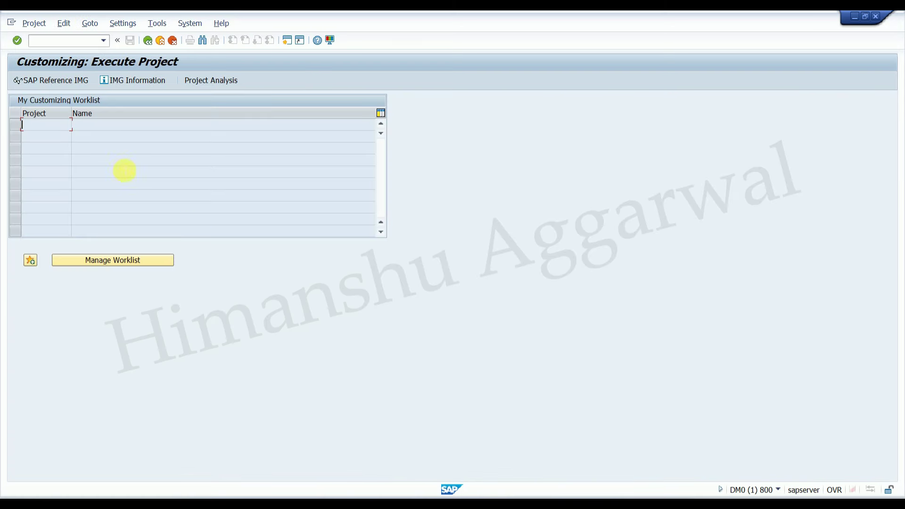
pyautogui.click(60, 79)
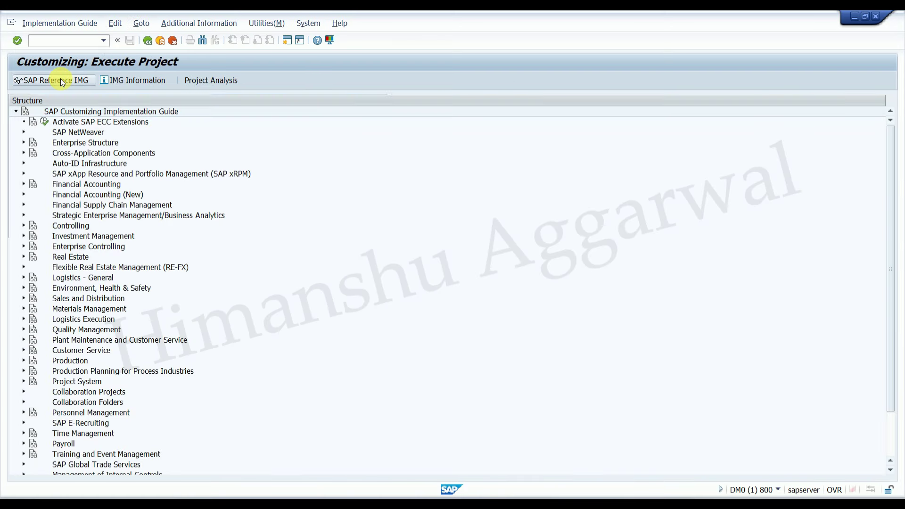
# Open the Define company activity under Enterprise Structure, Definition, Financial Accounting in the implementation guide.
pyautogui.click(22, 183)
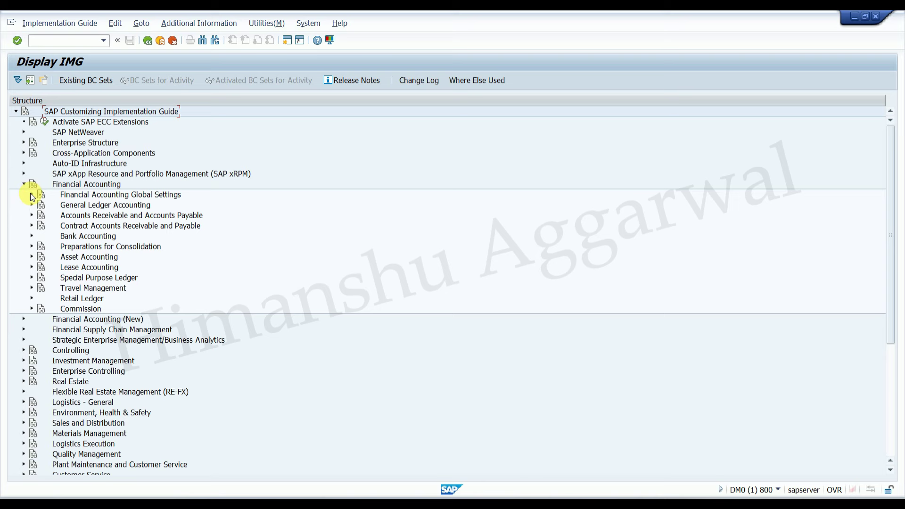
pyautogui.click(24, 183)
pyautogui.click(24, 143)
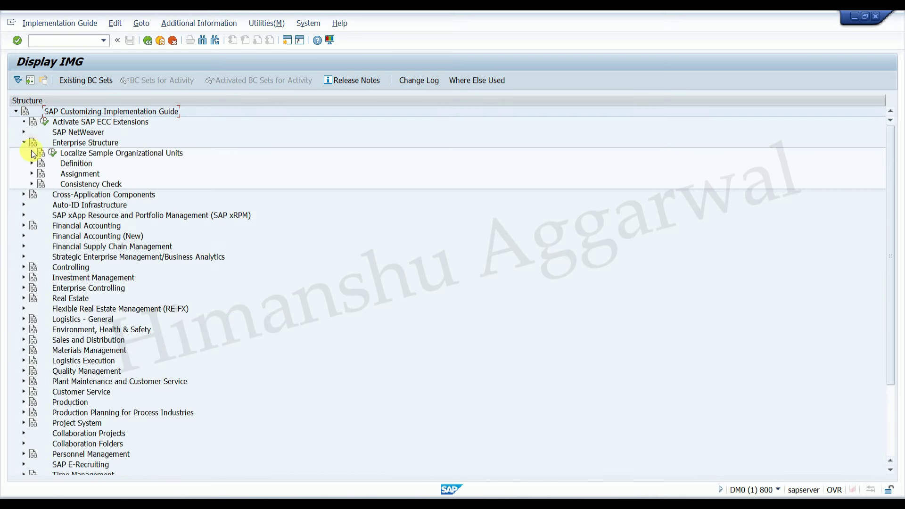
pyautogui.click(31, 163)
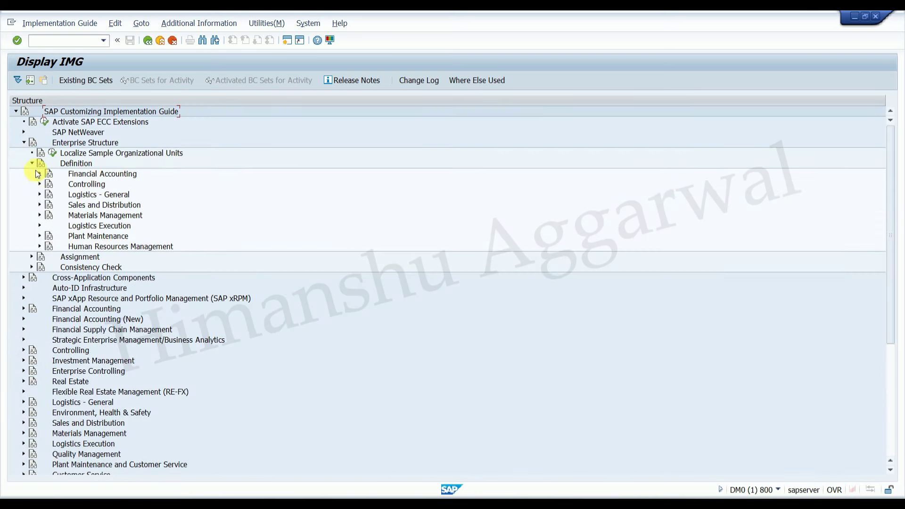
pyautogui.click(38, 174)
pyautogui.click(69, 185)
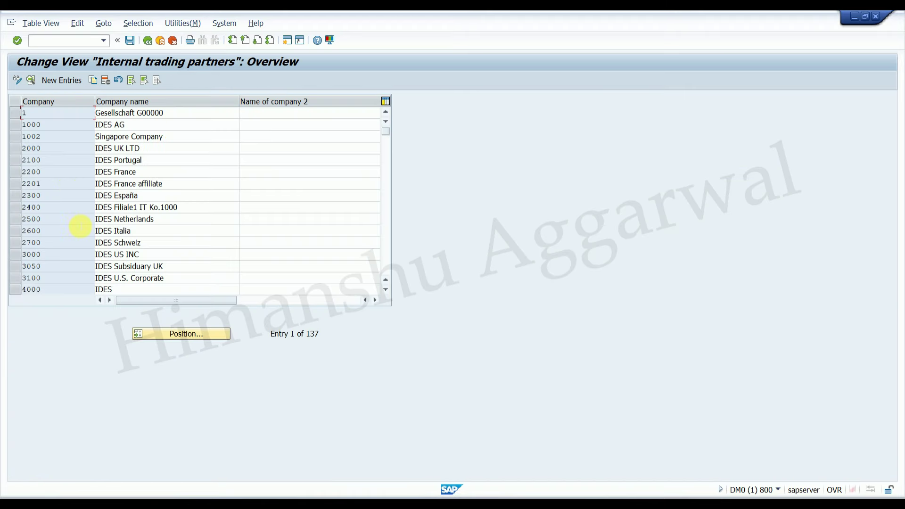
# Locate company BOYAGR in the client 800 company list and open its details.
pyautogui.click(181, 334)
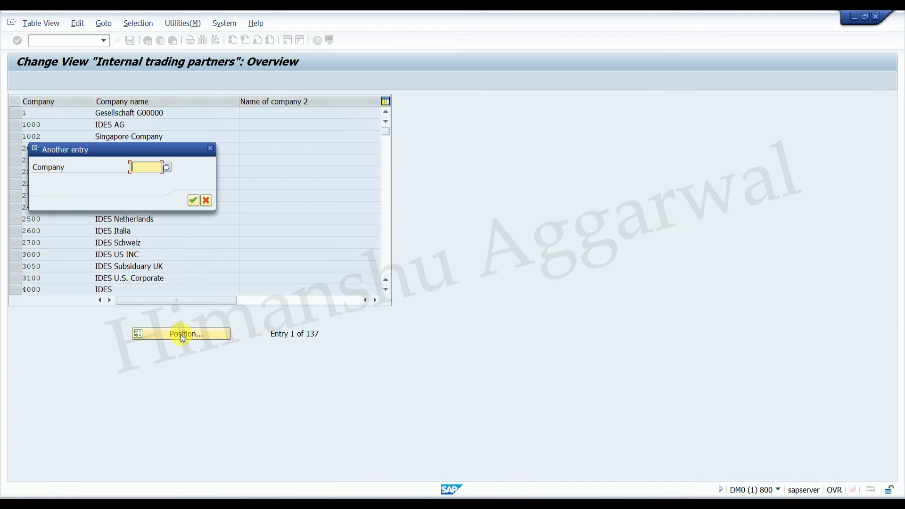
pyautogui.write('boyagr')
pyautogui.press('Return')
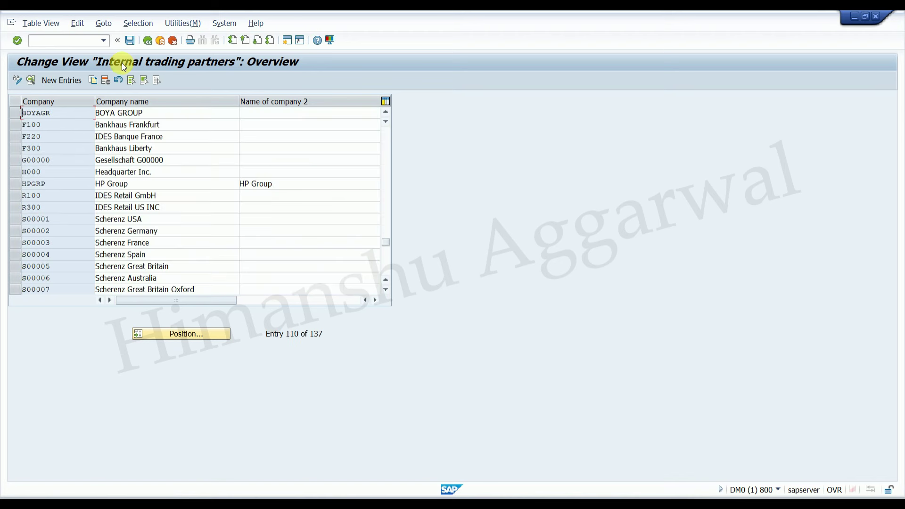
pyautogui.doubleClick(120, 112)
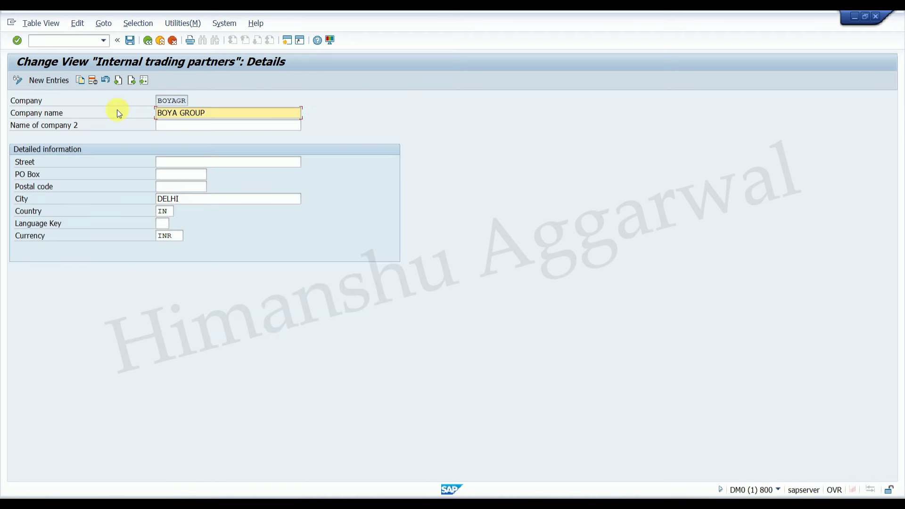
# Change the city of company BOYAGR to usa.
pyautogui.click(194, 198)
pyautogui.press('BackSpace')
pyautogui.press('BackSpace')
pyautogui.press('BackSpace')
pyautogui.press('BackSpace')
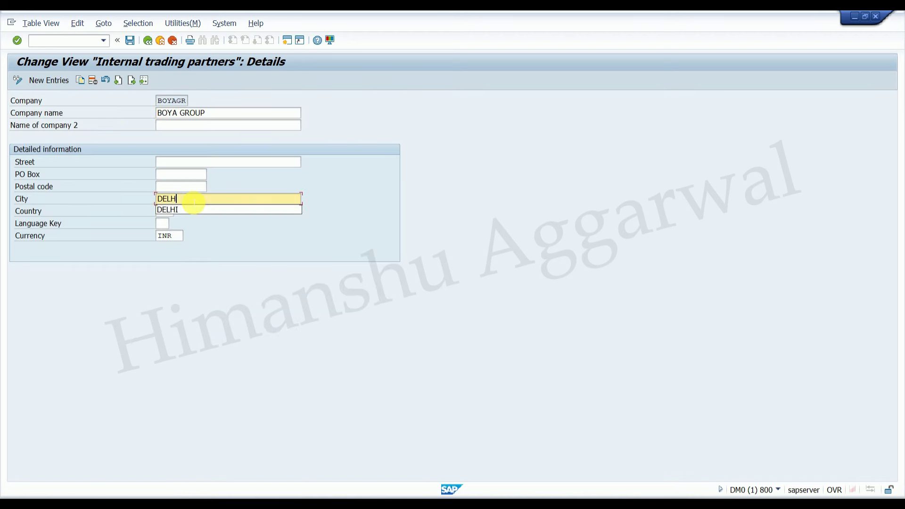
pyautogui.press('BackSpace')
pyautogui.click(181, 210)
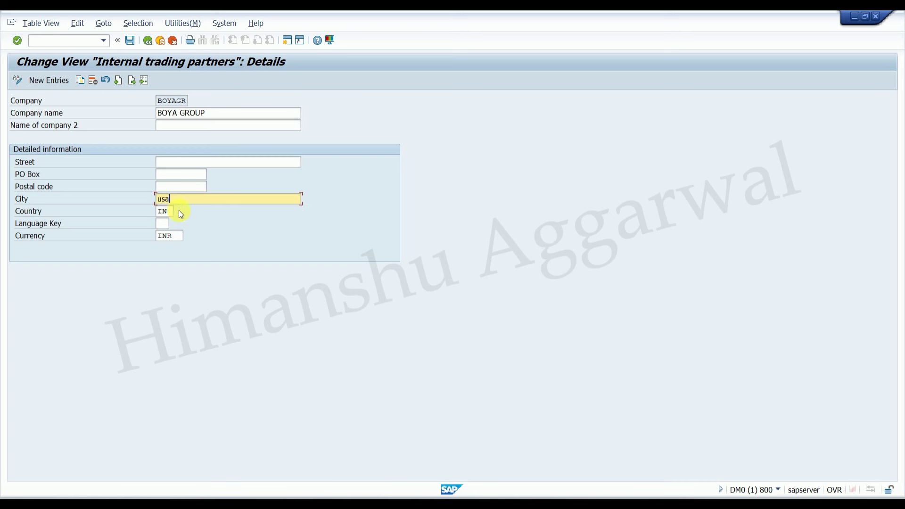
# Set the company's country to US and its currency to USD.
pyautogui.click(167, 215)
pyautogui.press('BackSpace')
pyautogui.press('BackSpace')
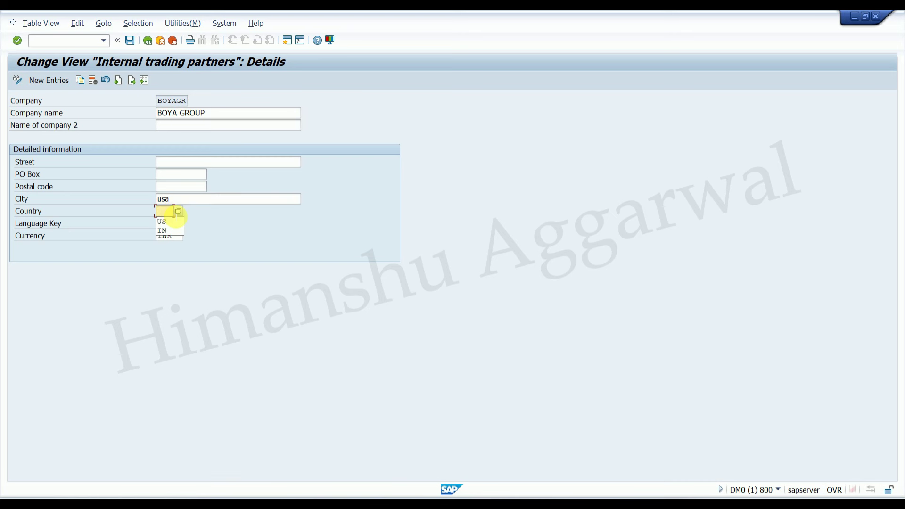
pyautogui.click(178, 220)
pyautogui.click(180, 237)
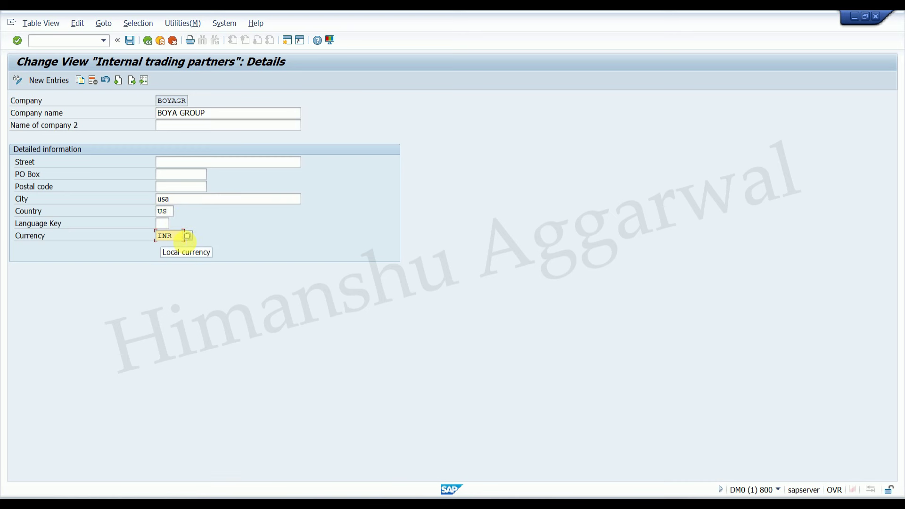
pyautogui.press('BackSpace')
pyautogui.press('BackSpace')
pyautogui.press('BackSpace')
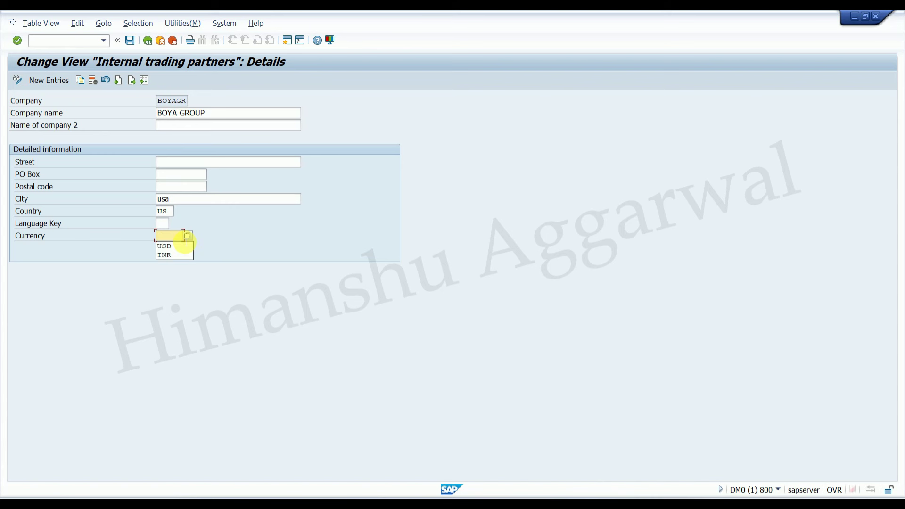
pyautogui.click(185, 244)
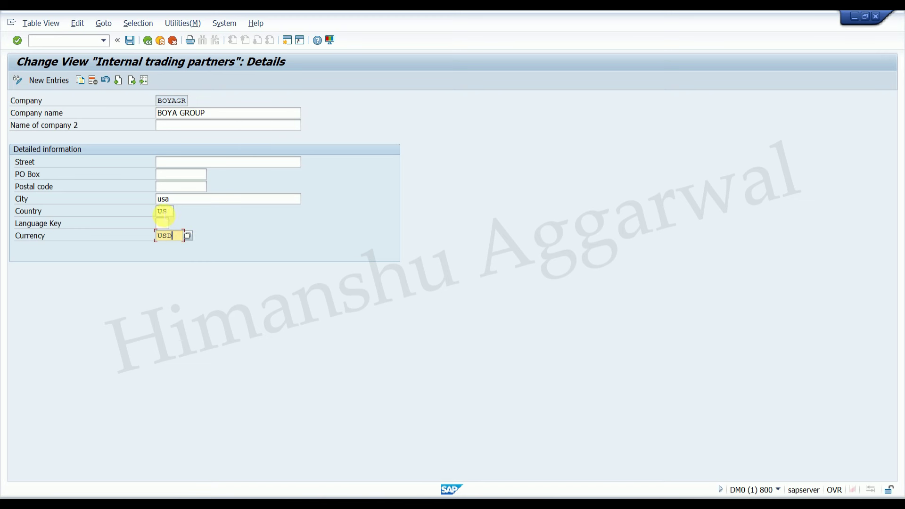
# Save the company changes in customizing request DM0K900018 after checking the own requests, and create a new task for it.
pyautogui.click(129, 41)
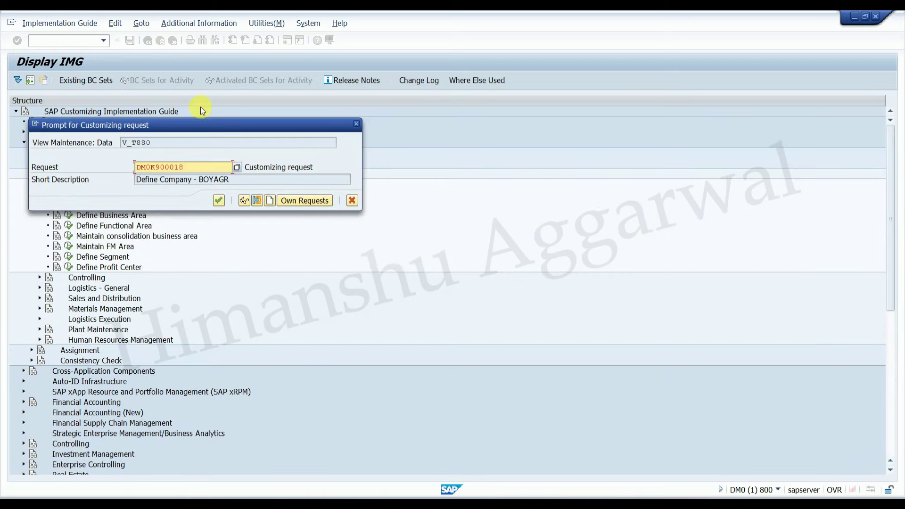
pyautogui.moveTo(211, 127); pyautogui.dragTo(488, 223)
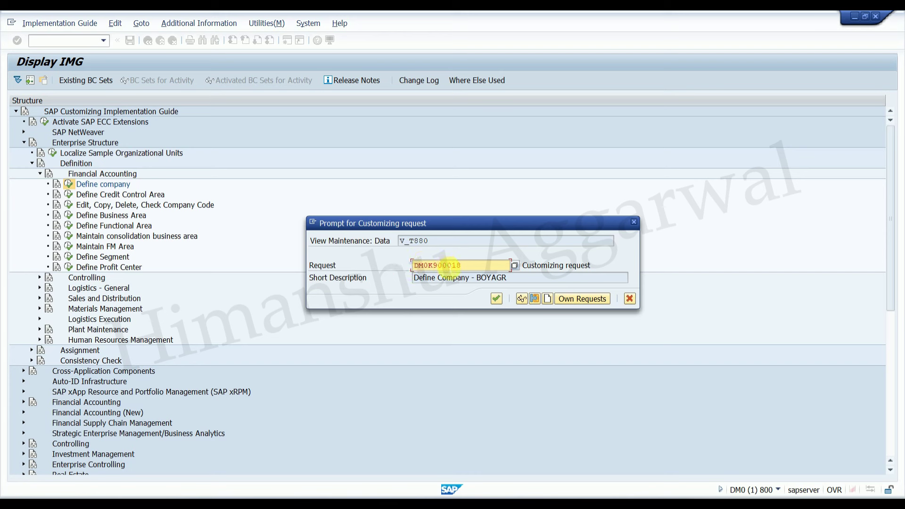
pyautogui.click(579, 299)
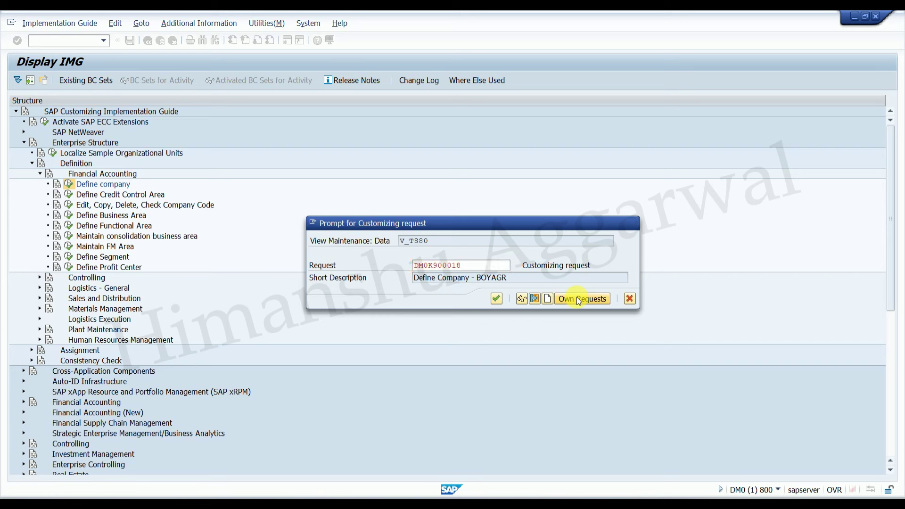
pyautogui.moveTo(265, 111); pyautogui.dragTo(348, 172)
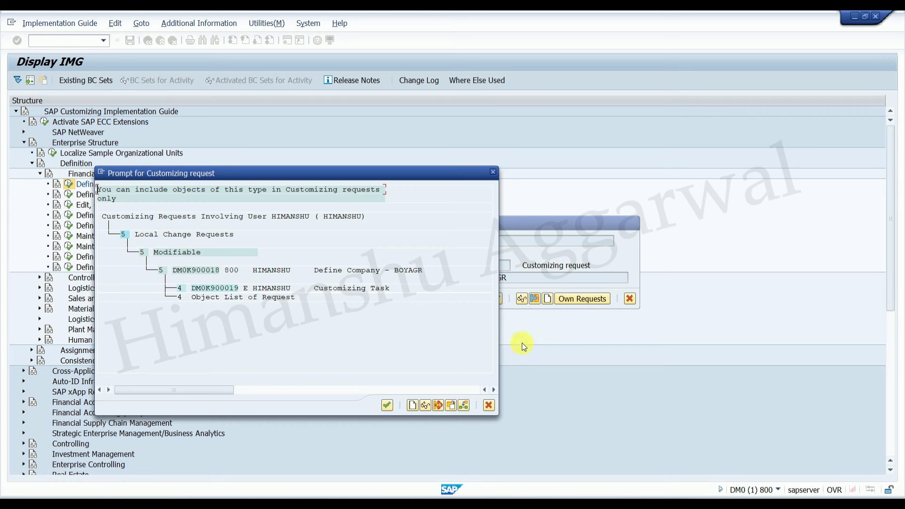
pyautogui.click(492, 173)
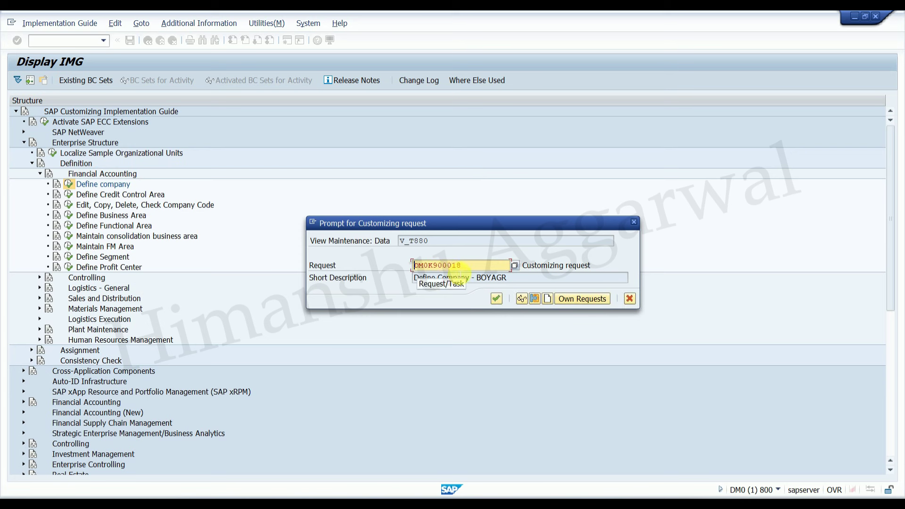
pyautogui.click(498, 298)
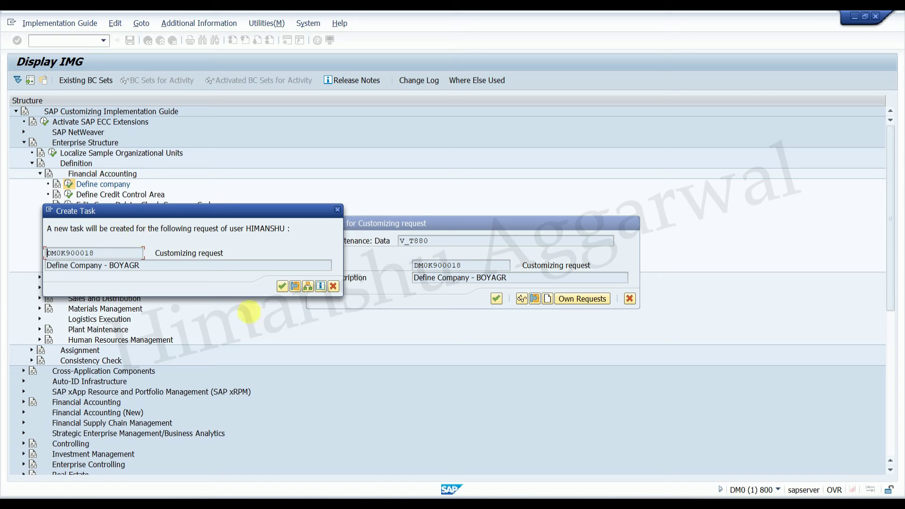
pyautogui.click(282, 286)
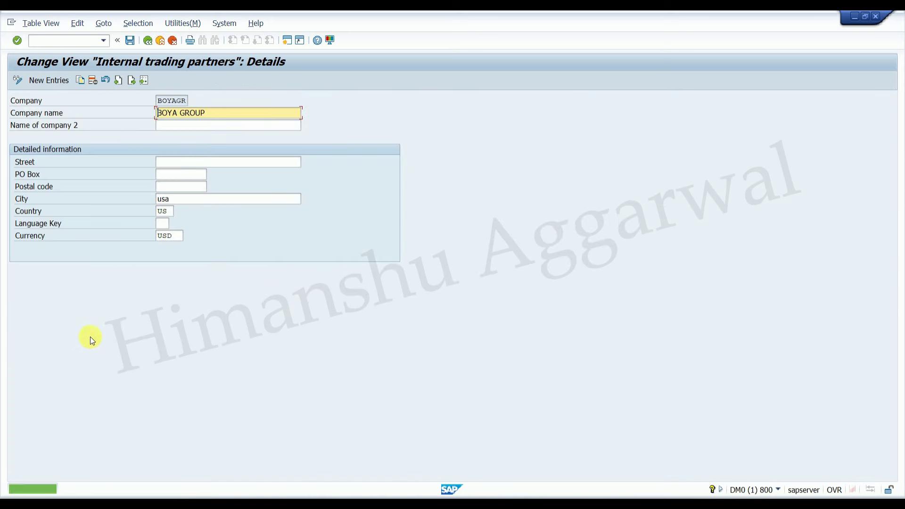
# Leave the company maintenance and implementation guide and open the Transport Organizer with transaction se10.
pyautogui.click(149, 44)
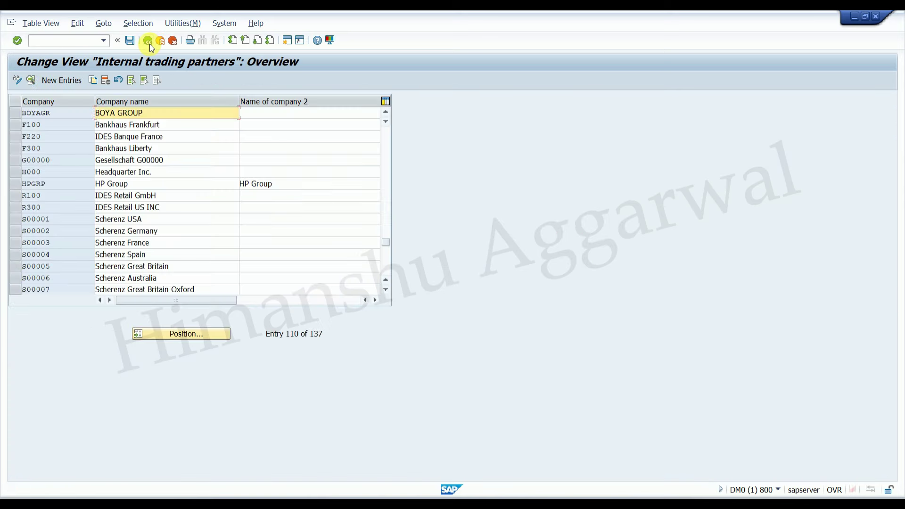
pyautogui.click(149, 44)
pyautogui.click(148, 42)
pyautogui.click(148, 44)
pyautogui.click(71, 39)
pyautogui.write('se10')
pyautogui.press('Return')
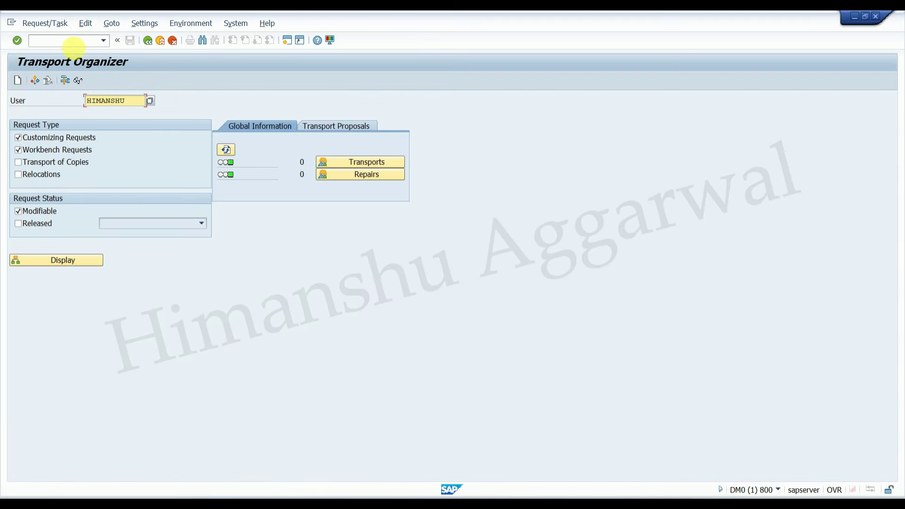
# Display the requests with released ones included and examine the customizing tasks under request DM0K900018.
pyautogui.click(19, 224)
pyautogui.click(54, 260)
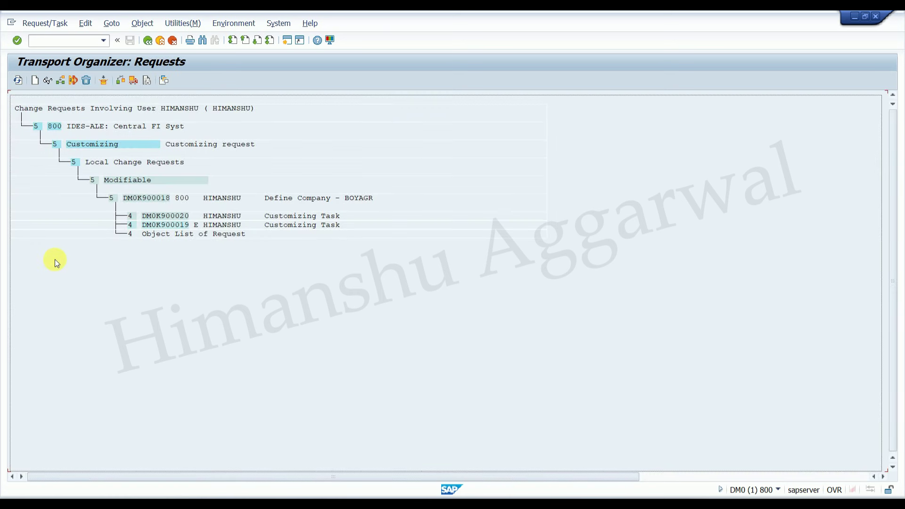
pyautogui.click(131, 225)
pyautogui.click(132, 217)
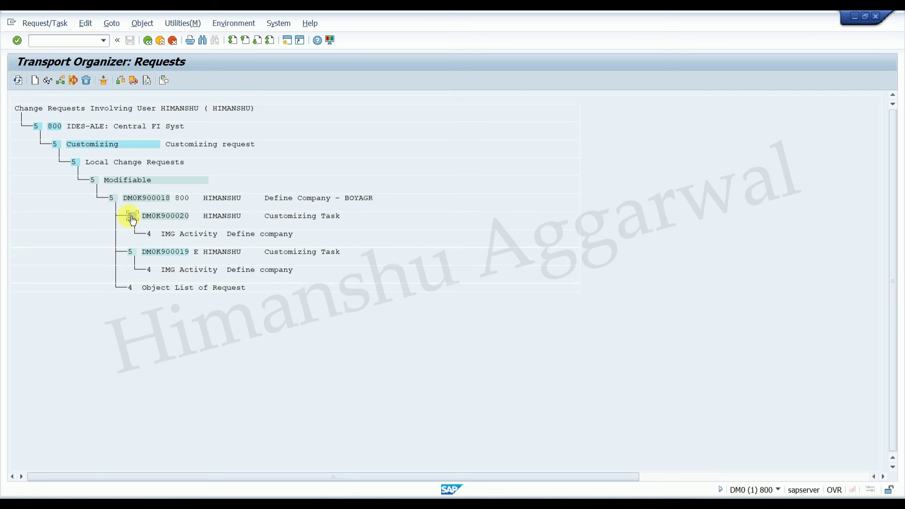
pyautogui.click(132, 253)
pyautogui.click(133, 254)
pyautogui.click(132, 253)
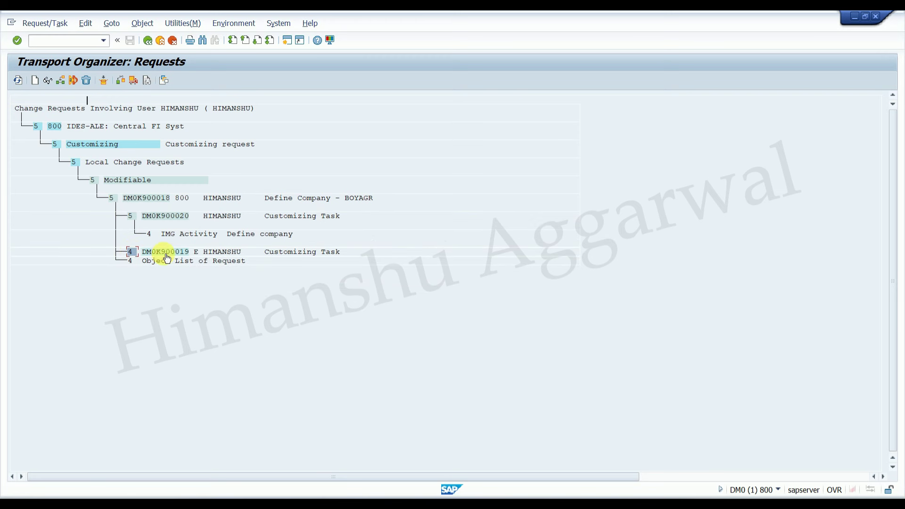
pyautogui.click(113, 199)
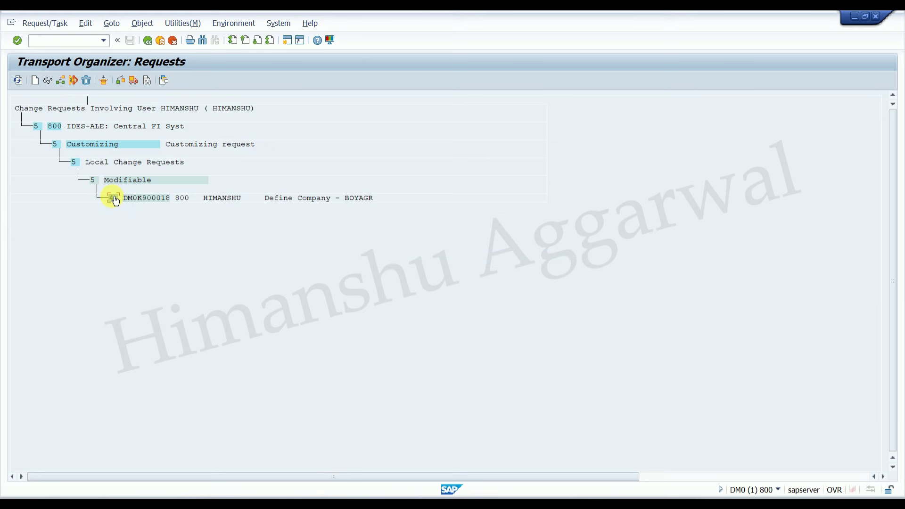
pyautogui.click(112, 199)
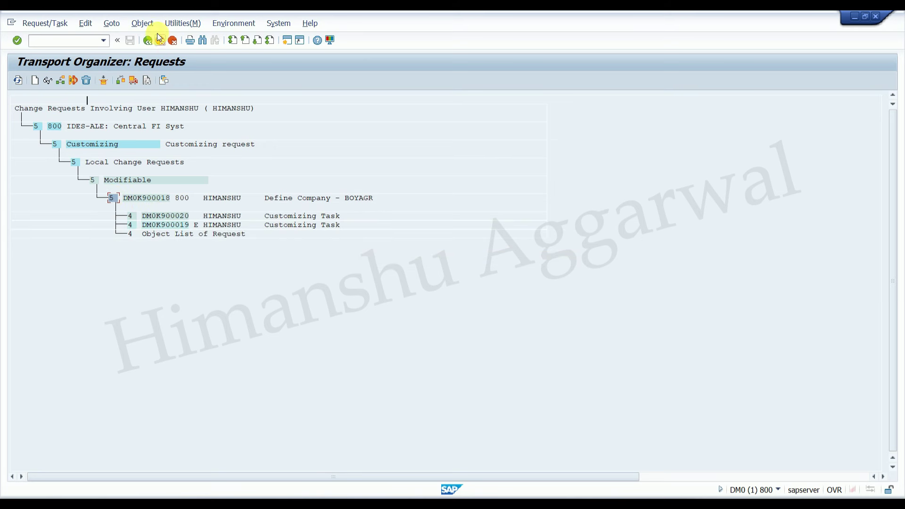
# Redisplay the request list and copy the number of customizing task DM0K900020.
pyautogui.click(147, 40)
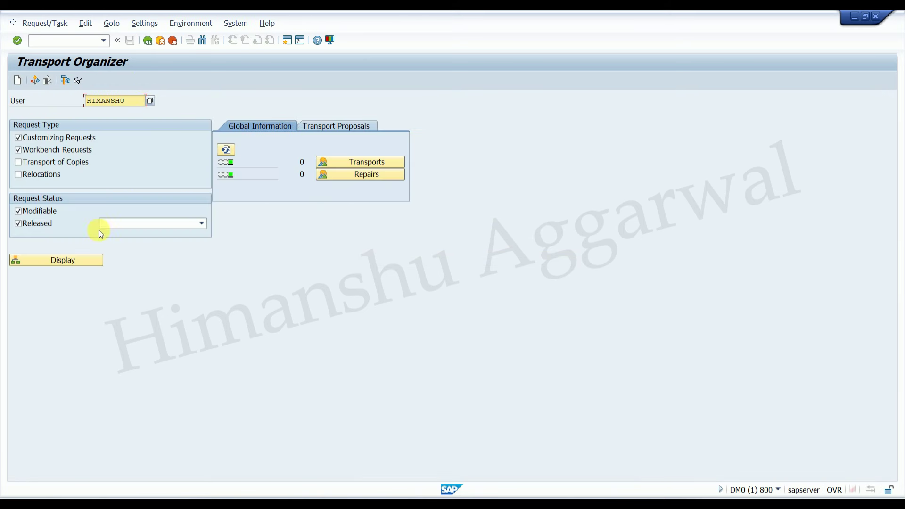
pyautogui.click(53, 260)
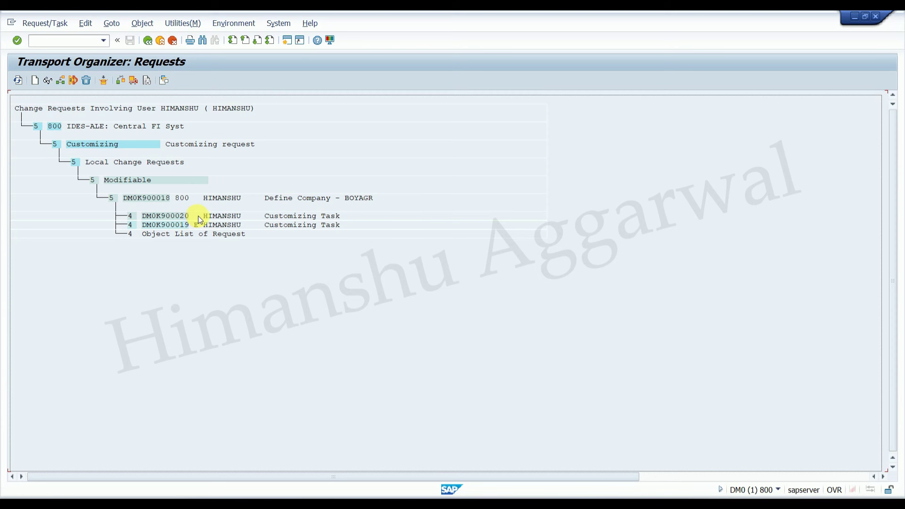
pyautogui.click(146, 218)
pyautogui.moveTo(146, 217); pyautogui.dragTo(183, 218)
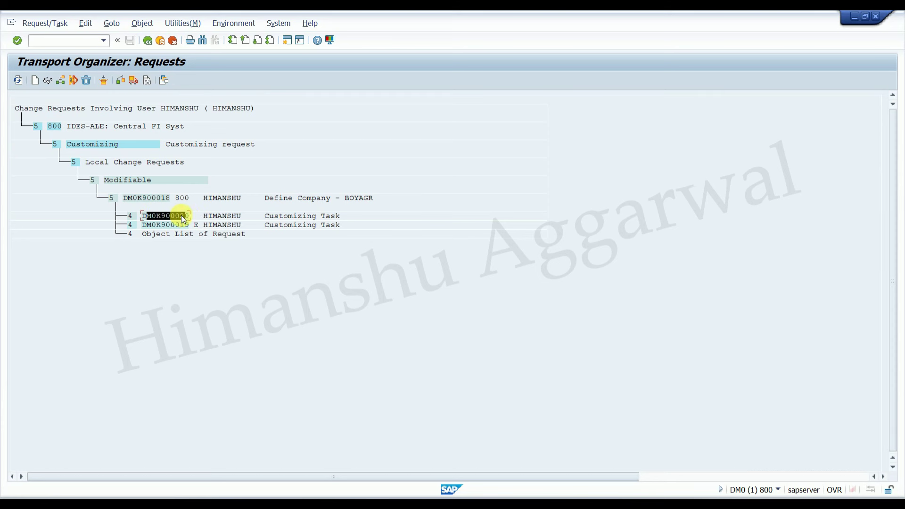
pyautogui.click(145, 218)
pyautogui.moveTo(157, 215); pyautogui.dragTo(186, 217)
pyautogui.click(187, 217)
pyautogui.click(143, 216)
pyautogui.moveTo(166, 218); pyautogui.dragTo(198, 223)
pyautogui.hotkey('ctrl', 'c')
pyautogui.click(188, 216)
# Switch to the client 810 session and open Copy by Transport Request with transaction scc1 in a new session.
pyautogui.moveTo(593, 494)
pyautogui.click(645, 466)
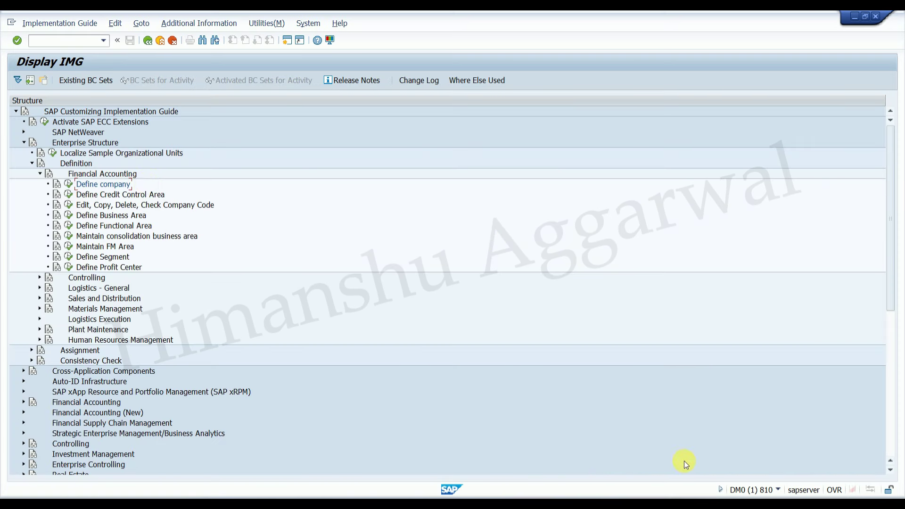
pyautogui.click(66, 40)
pyautogui.write('/')
pyautogui.press('Return')
pyautogui.write('scc1')
pyautogui.press('Return')
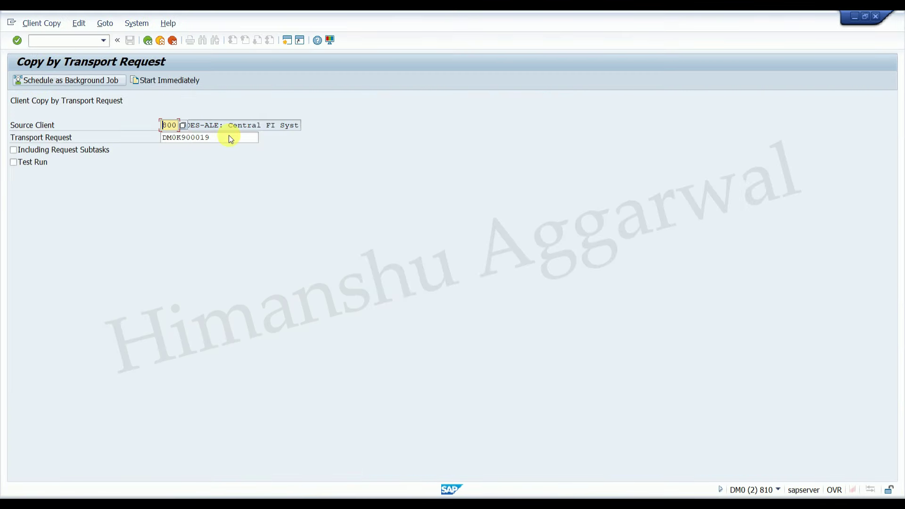
# Set the transport request to DM0K900020 and immediately copy its client-specific data from client 800 to 810.
pyautogui.click(230, 139)
pyautogui.press('BackSpace')
pyautogui.press('BackSpace')
pyautogui.press('BackSpace')
pyautogui.press('BackSpace')
pyautogui.press('BackSpace')
pyautogui.press('BackSpace')
pyautogui.press('BackSpace')
pyautogui.press('BackSpace')
pyautogui.press('BackSpace')
pyautogui.press('BackSpace')
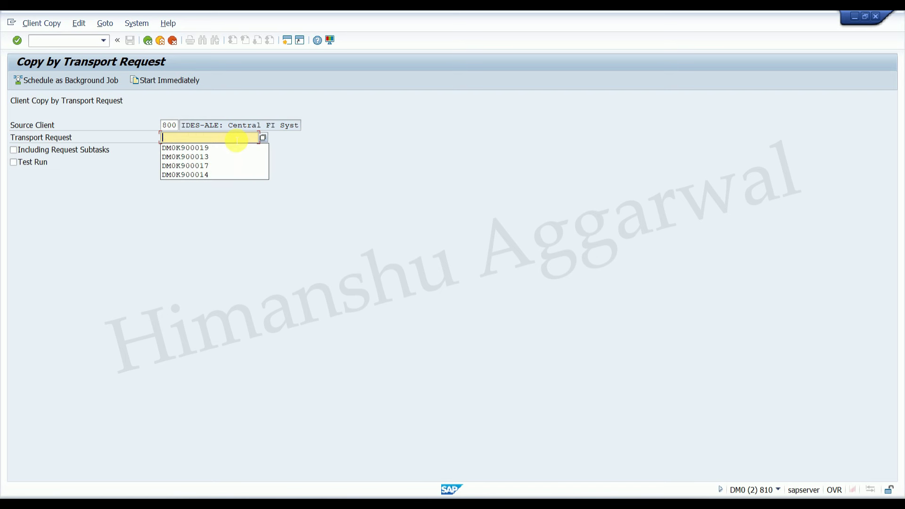
pyautogui.hotkey('ctrl', 'v')
pyautogui.click(344, 158)
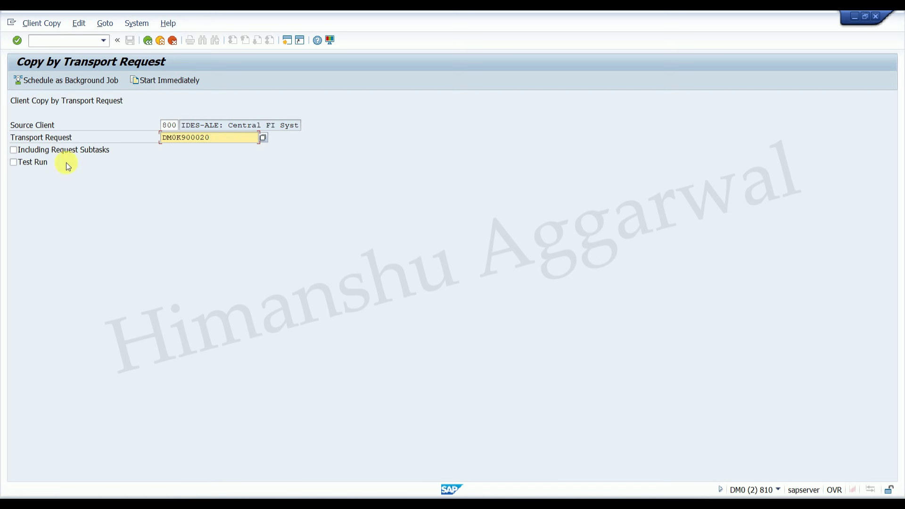
pyautogui.click(160, 81)
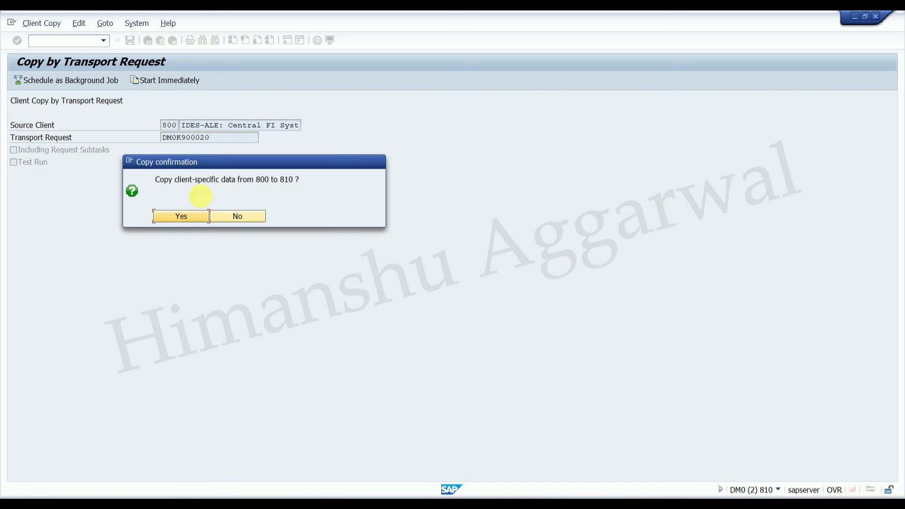
pyautogui.click(185, 219)
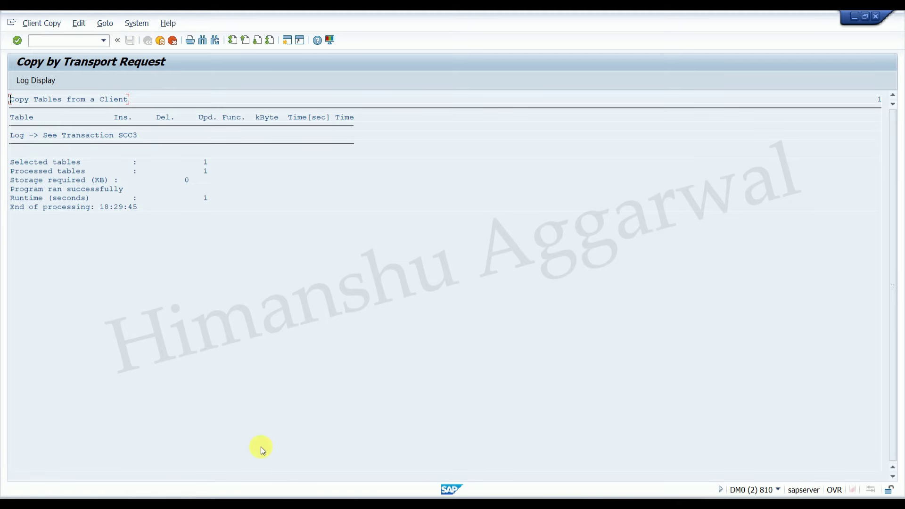
# In the client 810 implementation guide, open Define company, check the details of company BOYAGR, and return to the guide.
pyautogui.moveTo(597, 497)
pyautogui.click(603, 464)
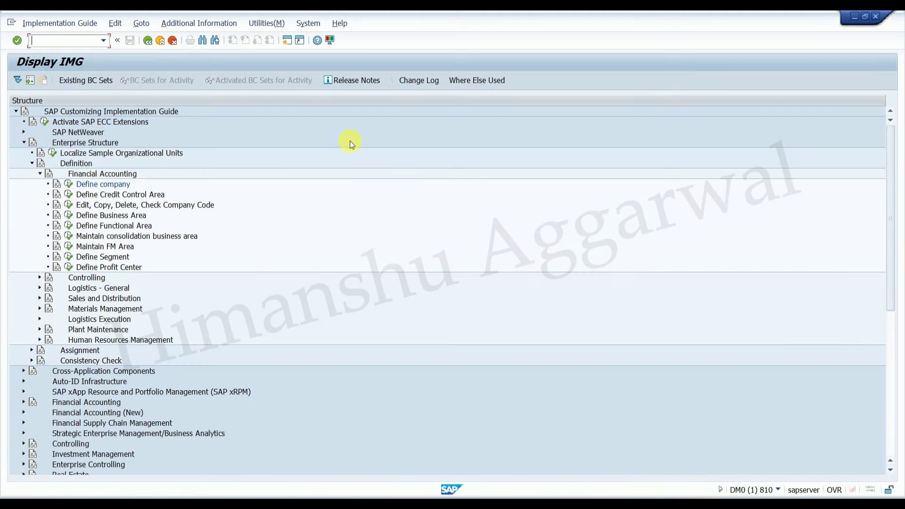
pyautogui.click(69, 184)
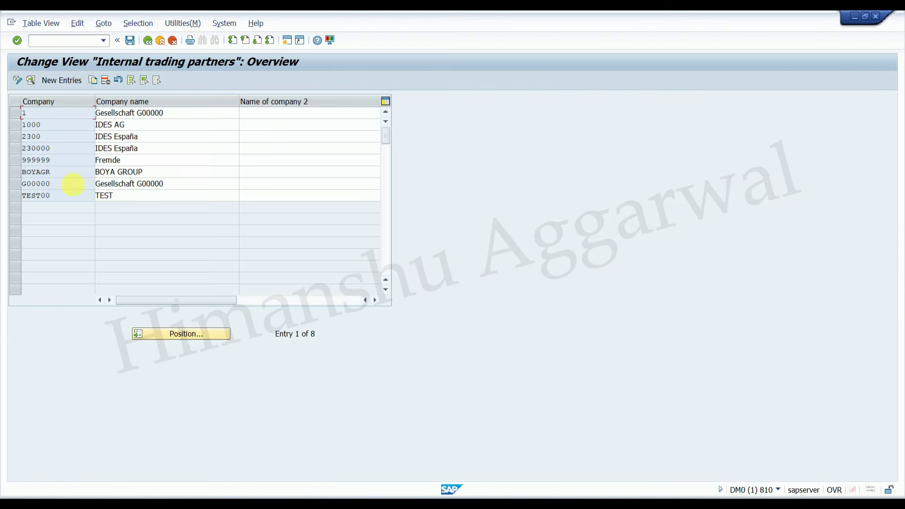
pyautogui.doubleClick(47, 171)
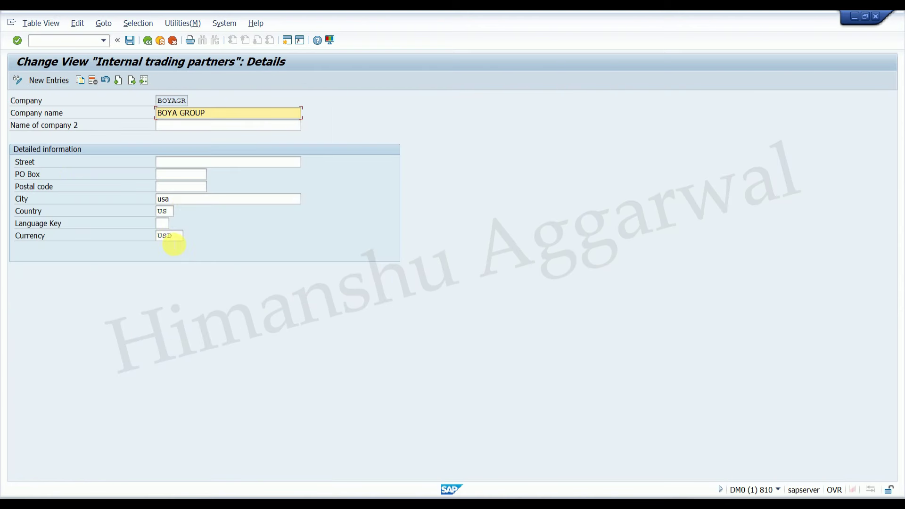
pyautogui.click(148, 40)
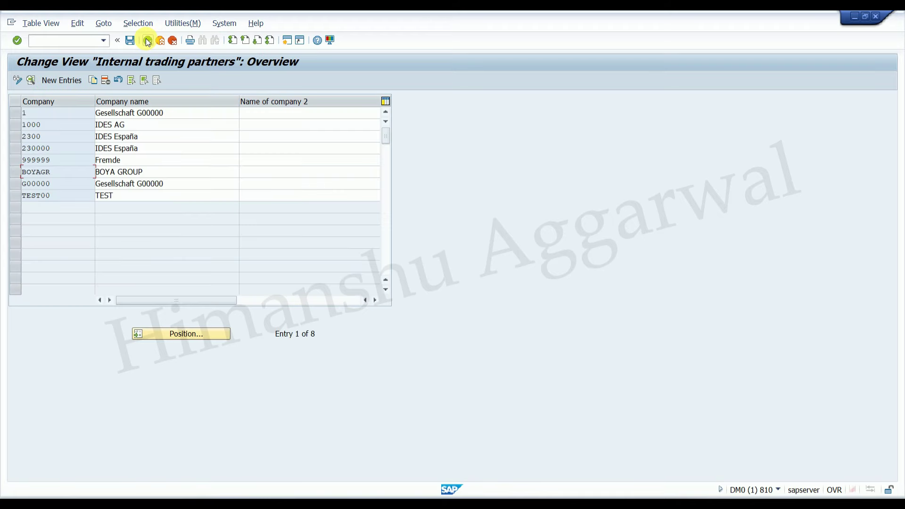
pyautogui.click(147, 41)
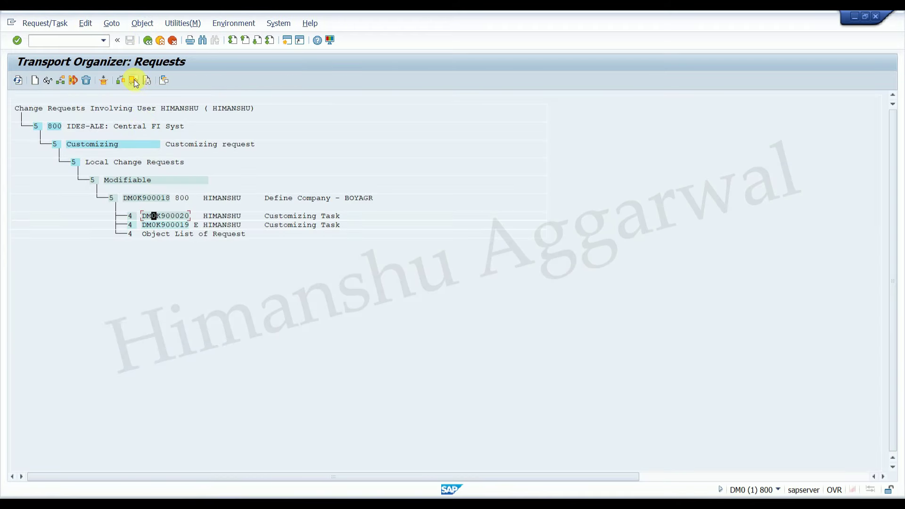
# In the client 800 Transport Organizer, release customizing task DM0K900020 and try to release its parent request DM0K900018.
pyautogui.click(134, 80)
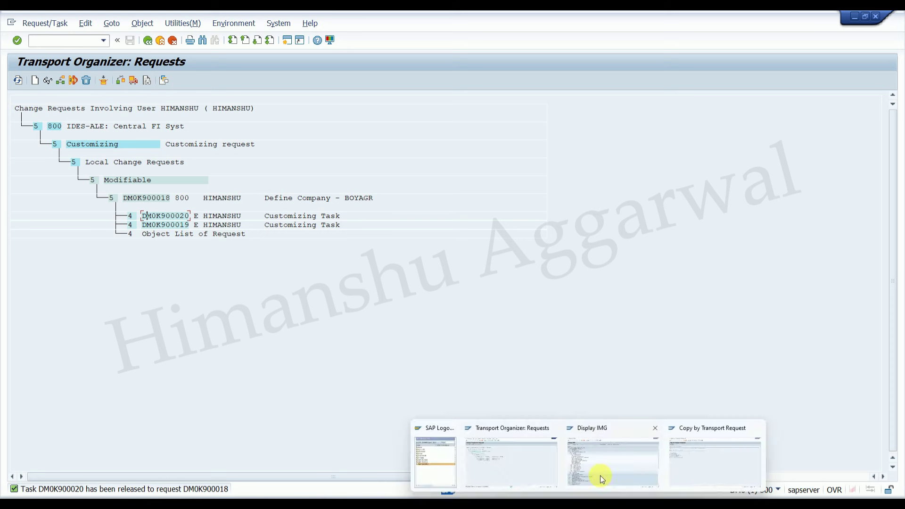
pyautogui.click(385, 274)
pyautogui.click(135, 198)
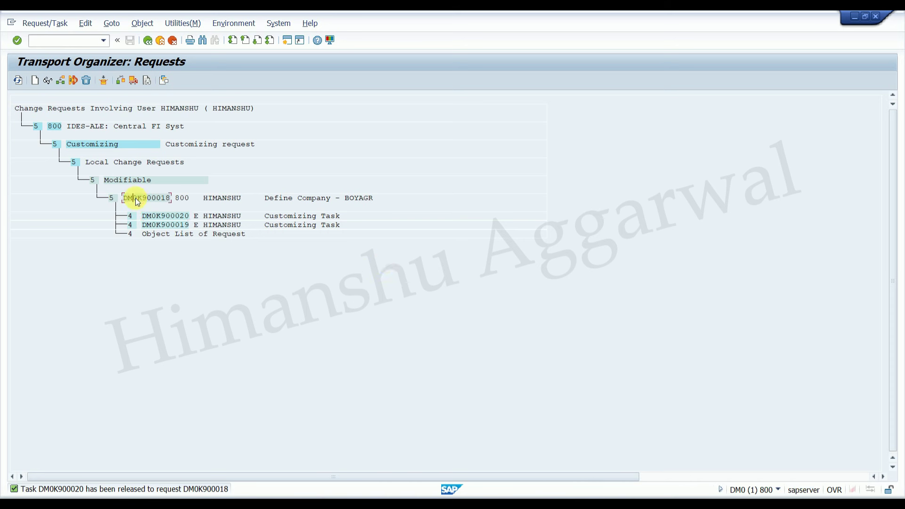
pyautogui.click(134, 82)
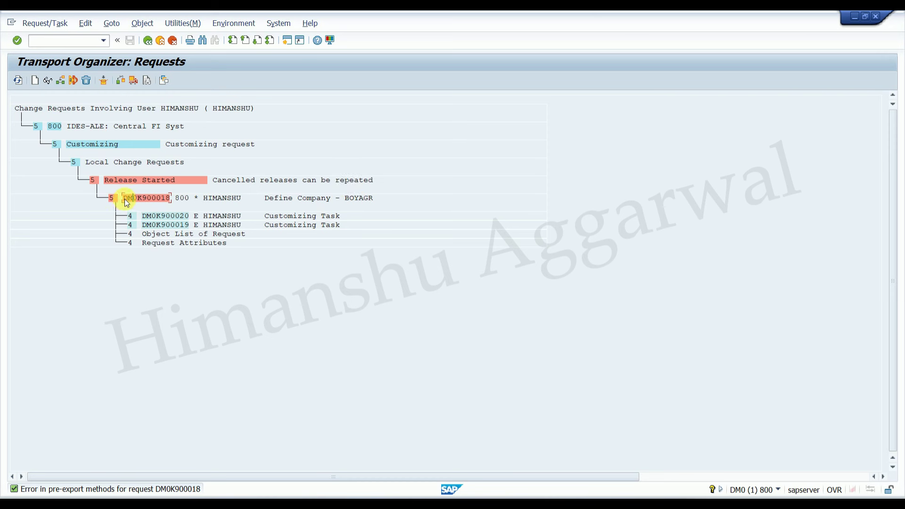
# Copy the number of customizing request DM0K900018 from the request list.
pyautogui.moveTo(121, 200); pyautogui.dragTo(170, 201)
pyautogui.hotkey('ctrl', 'c')
pyautogui.click(124, 200)
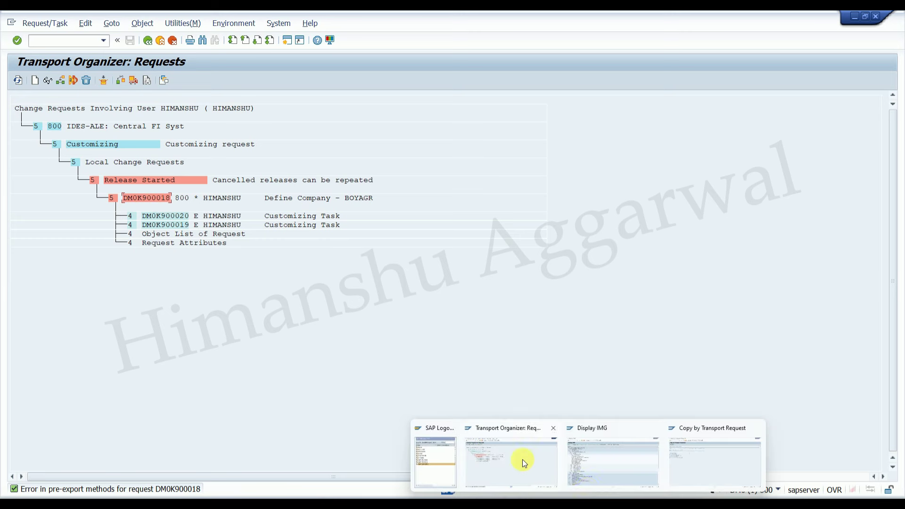
# Open a new session from SAP Logon and log on to client 811 as SAPUSER with the account password.
pyautogui.click(432, 461)
pyautogui.click(531, 267)
pyautogui.doubleClick(530, 266)
pyautogui.click(113, 101)
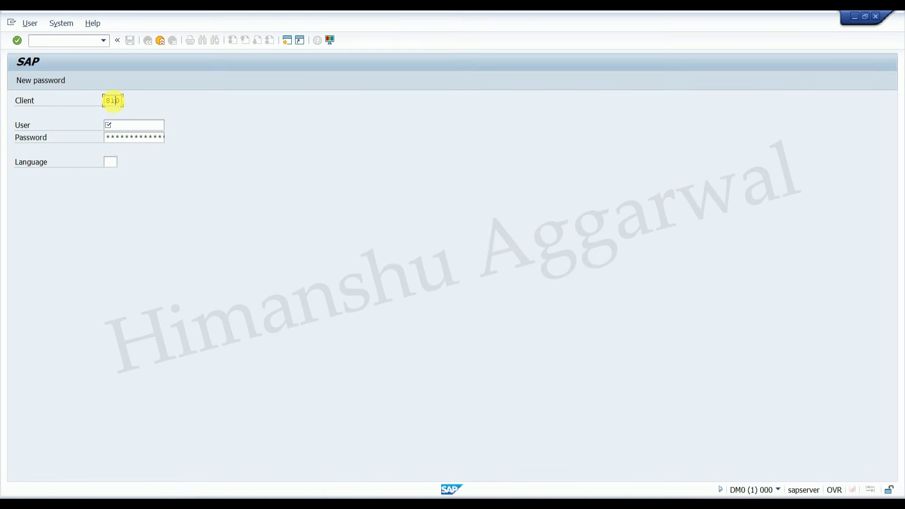
pyautogui.click(122, 124)
pyautogui.click(126, 135)
pyautogui.click(126, 137)
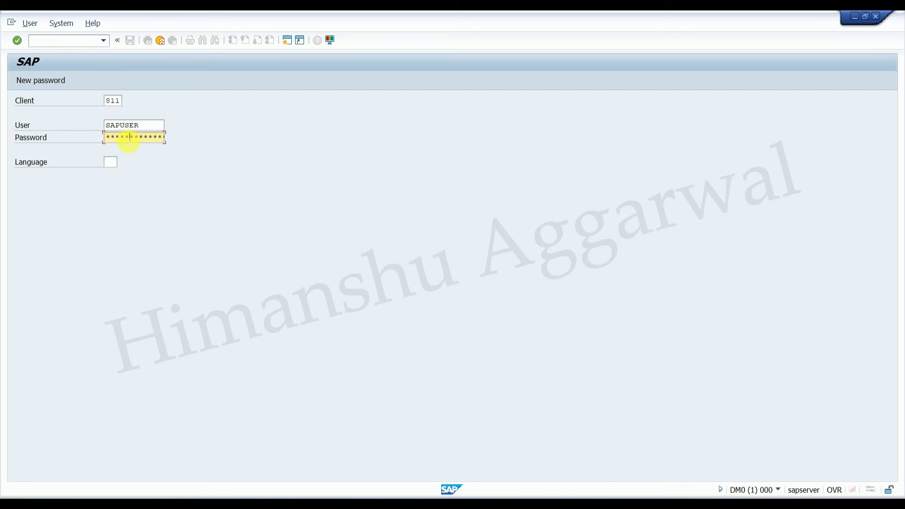
pyautogui.press('Return')
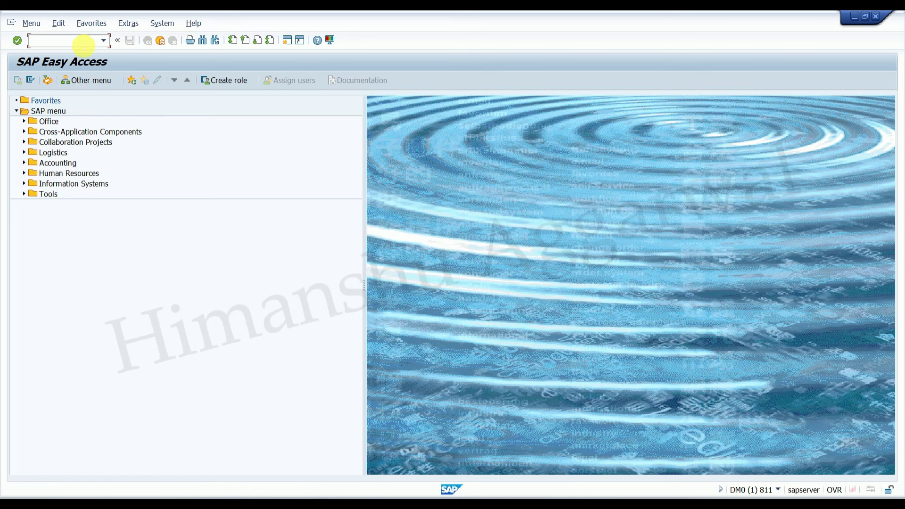
# Open transaction scc1 and immediately copy transport request DM0K900018 from source client 800 to client 811.
pyautogui.click(81, 41)
pyautogui.write('scc1')
pyautogui.press('Return')
pyautogui.click(221, 139)
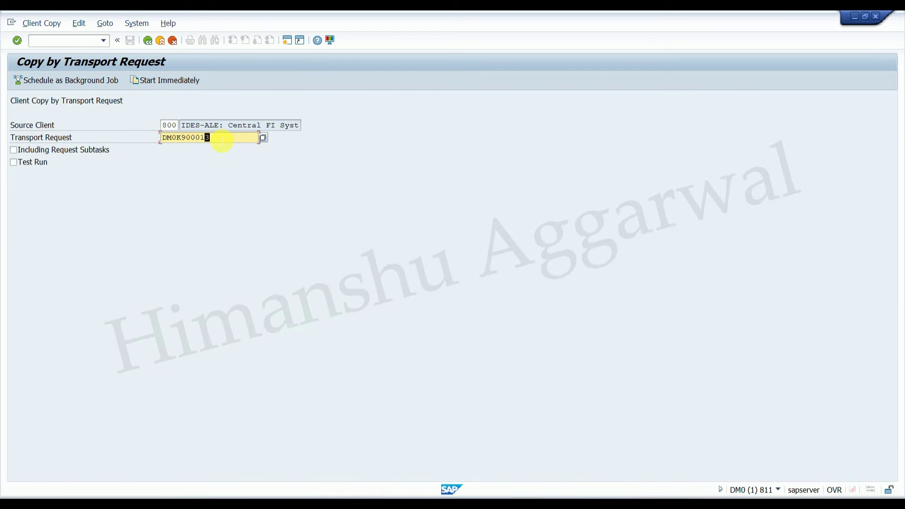
pyautogui.press('BackSpace')
pyautogui.press('BackSpace')
pyautogui.press('BackSpace')
pyautogui.press('BackSpace')
pyautogui.press('BackSpace')
pyautogui.press('BackSpace')
pyautogui.press('BackSpace')
pyautogui.press('BackSpace')
pyautogui.press('BackSpace')
pyautogui.press('BackSpace')
pyautogui.hotkey('ctrl', 'v')
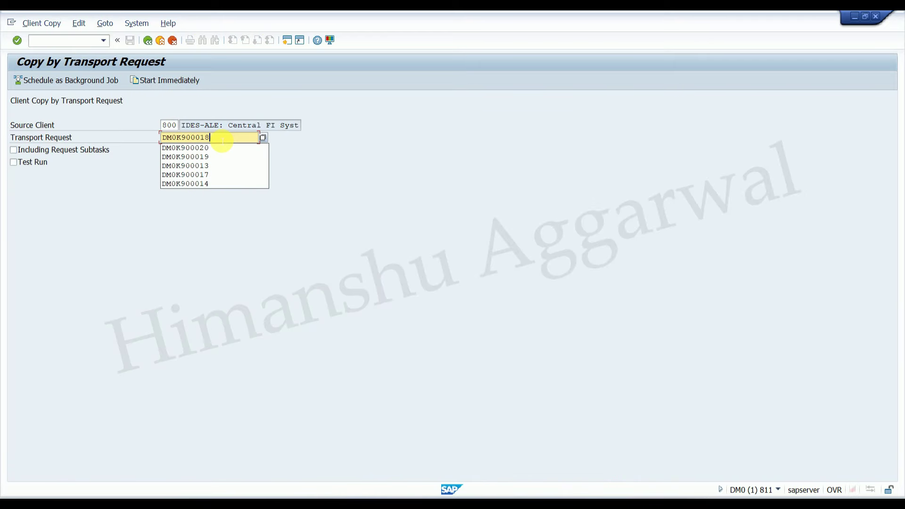
pyautogui.click(376, 163)
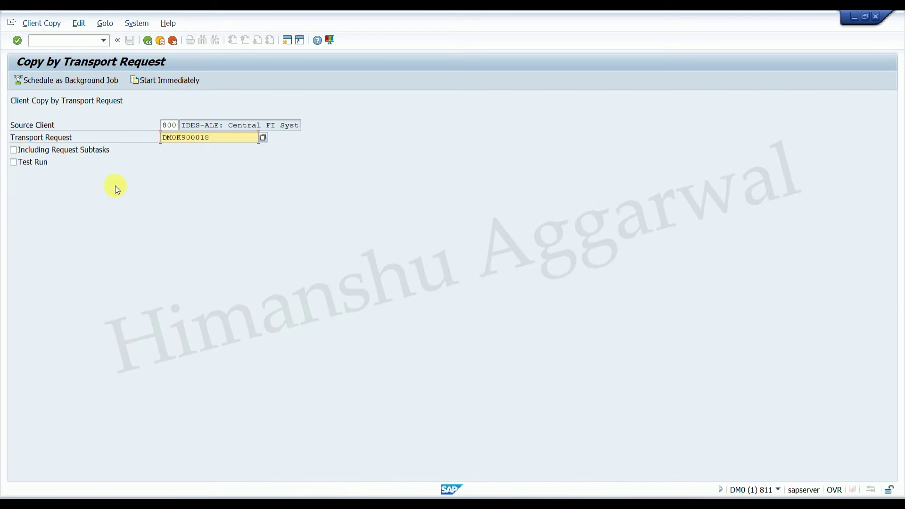
pyautogui.click(163, 80)
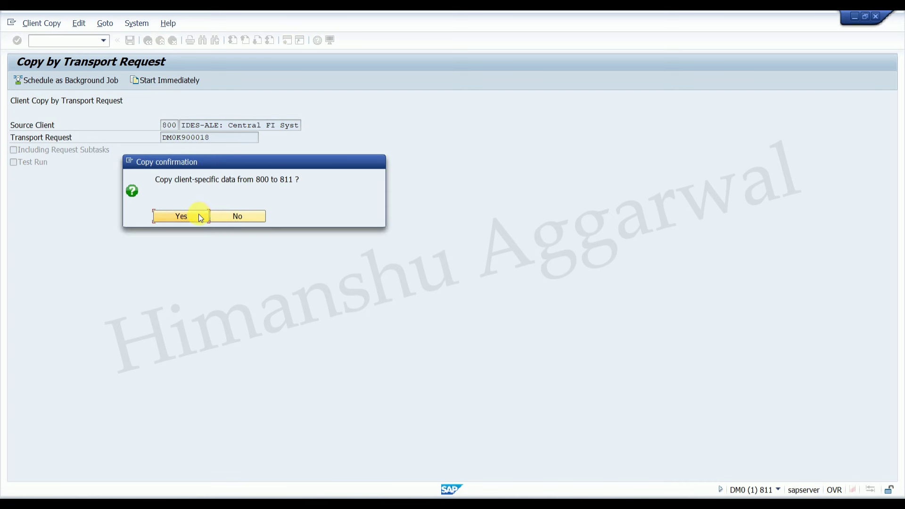
pyautogui.click(180, 216)
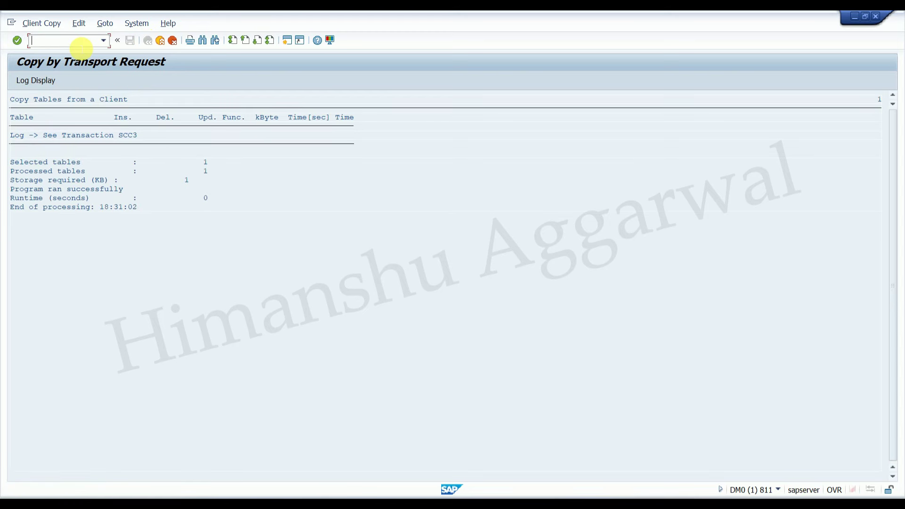
# Go to transaction spro and open Define company under Enterprise Structure, Definition, Financial Accounting in the SAP Reference IMG.
pyautogui.write('/nspro')
pyautogui.press('Return')
pyautogui.click(73, 76)
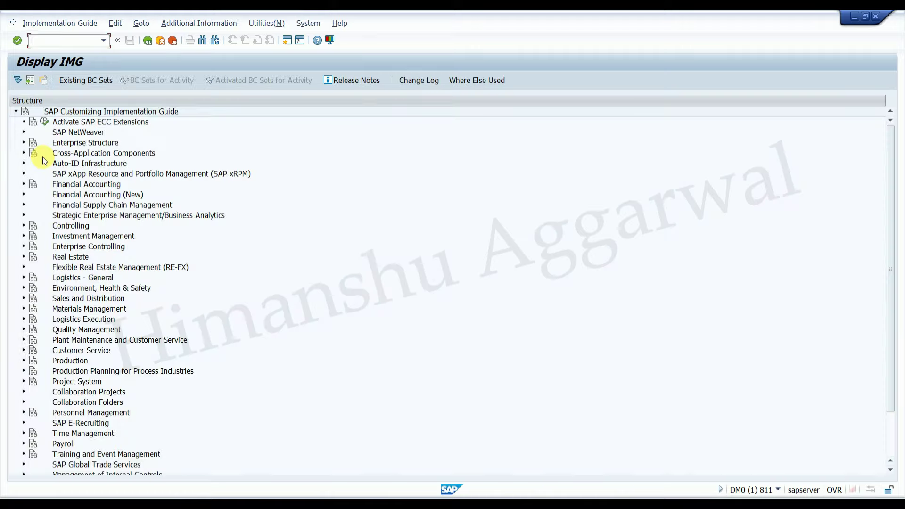
pyautogui.click(24, 142)
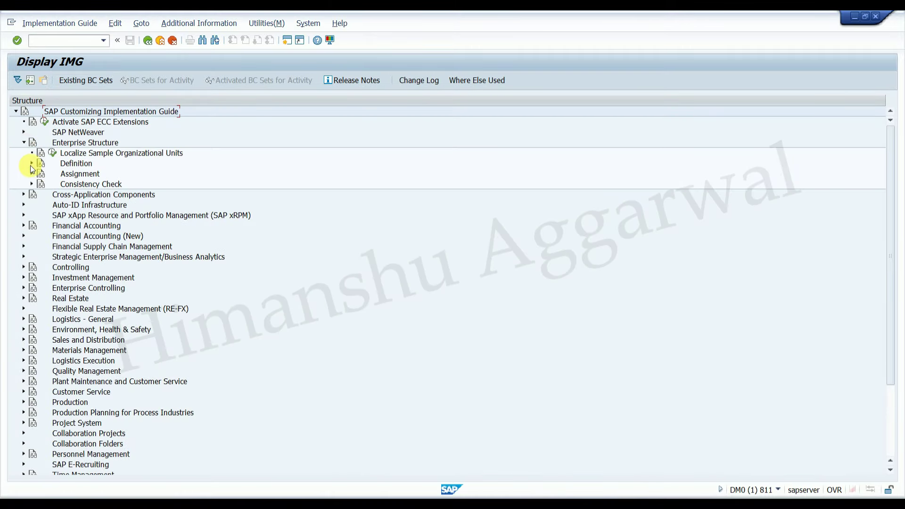
pyautogui.click(31, 163)
pyautogui.click(39, 175)
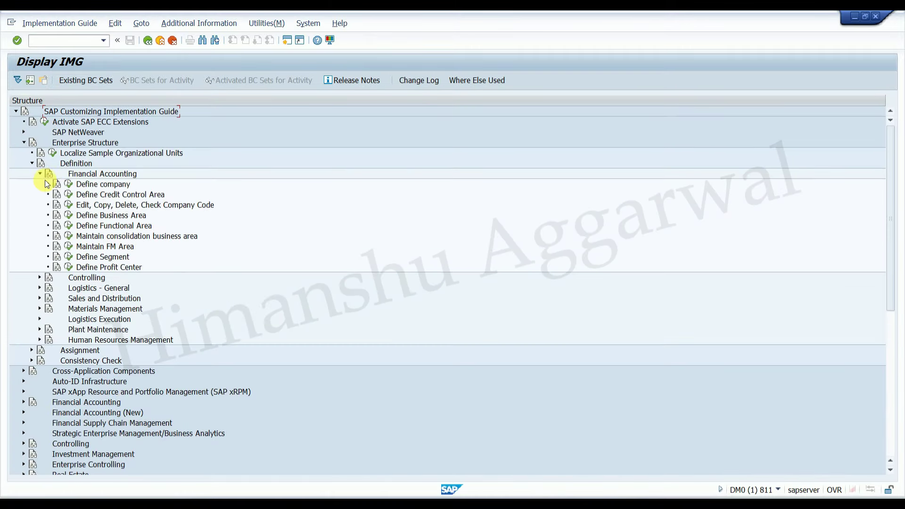
pyautogui.click(57, 184)
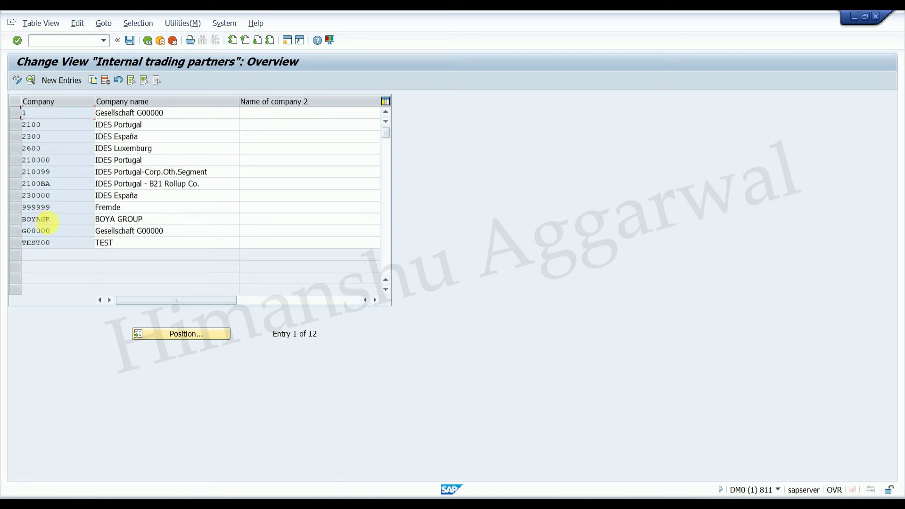
# Check the details of company BOYAGR in client 811 and return to the customizing project screen.
pyautogui.doubleClick(44, 219)
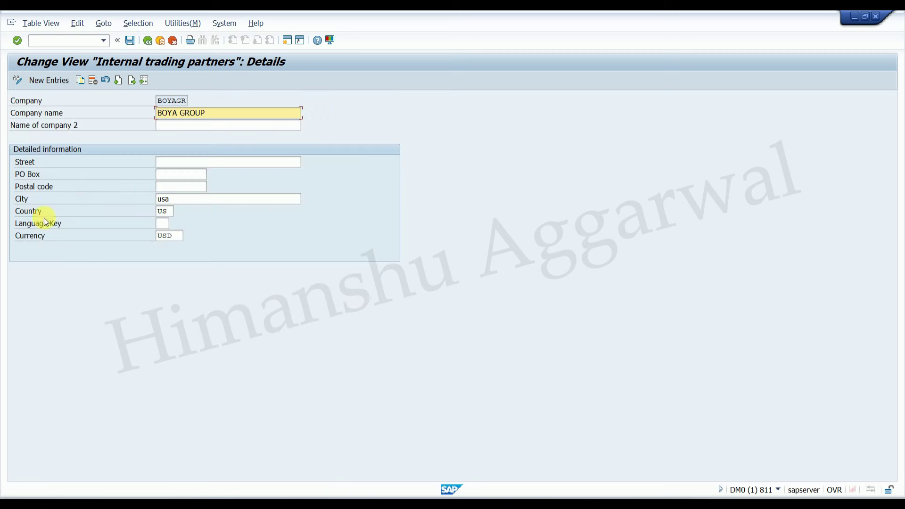
pyautogui.click(144, 40)
pyautogui.click(146, 41)
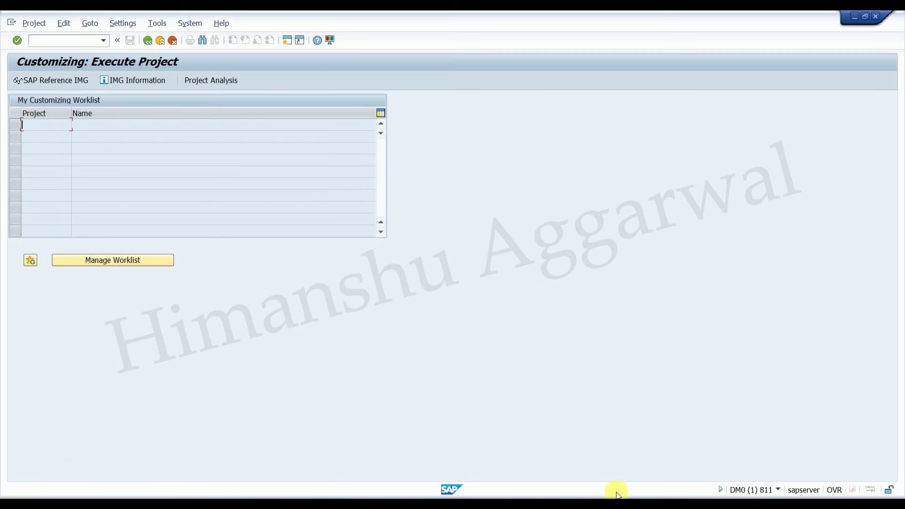
# Switch to the SAP S4HANA NOTES workbook in Excel, showing the SAP SYSTEM LANDSCAPE sheet.
pyautogui.moveTo(590, 505)
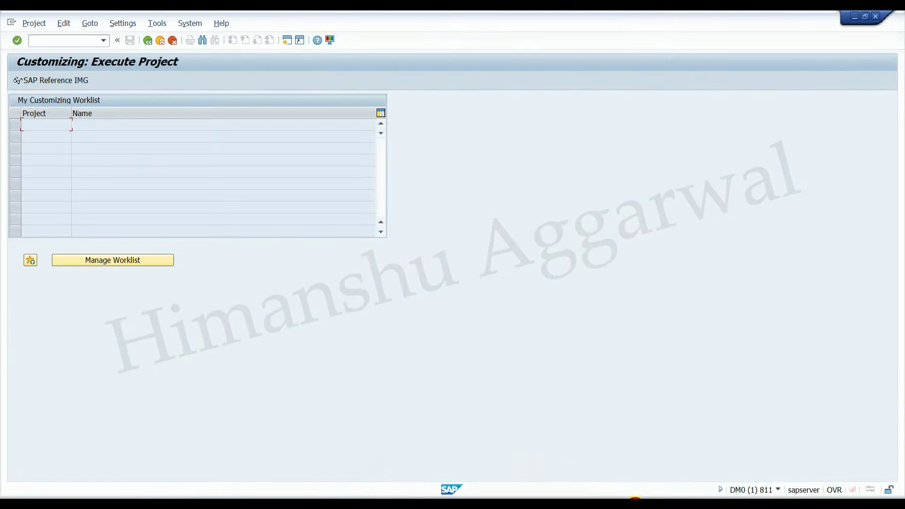
pyautogui.click(633, 504)
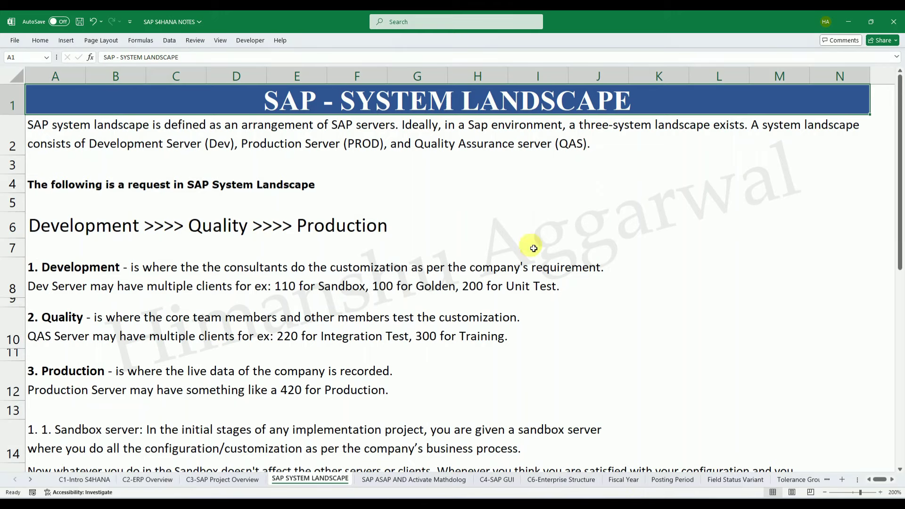